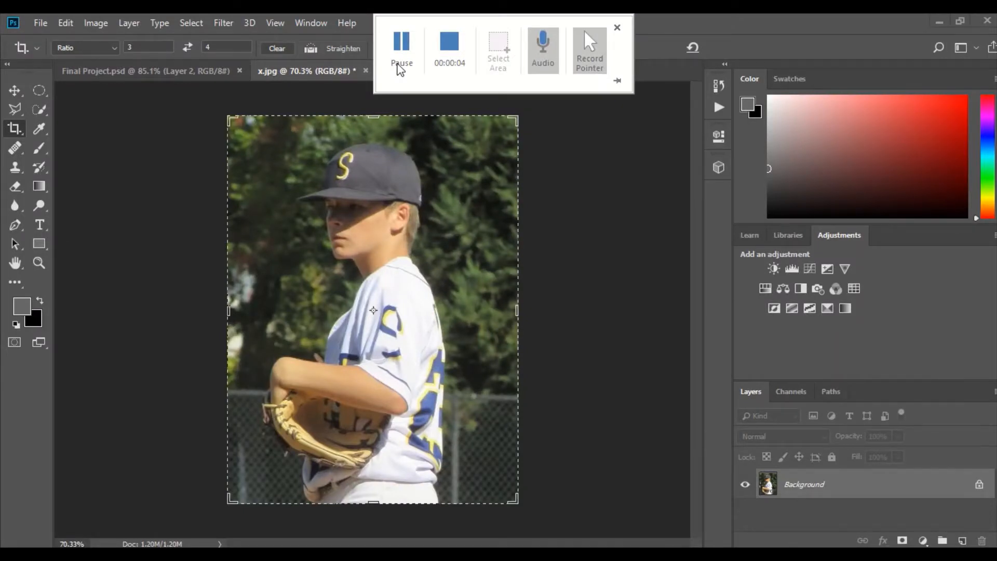
Duplicate the Background layer within the same document and name the copy "Oil Paint"
right_click(807, 497)
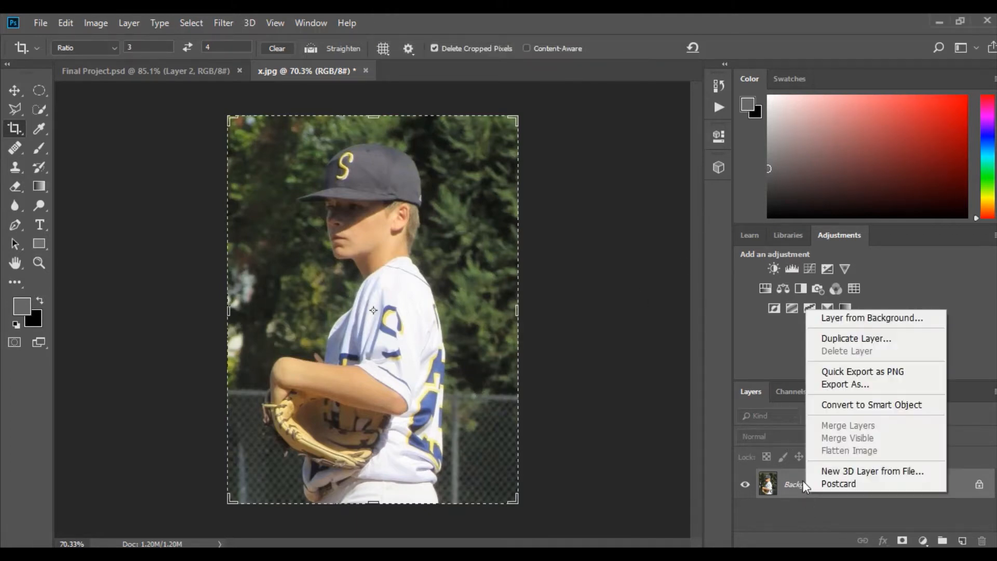
left_click(858, 340)
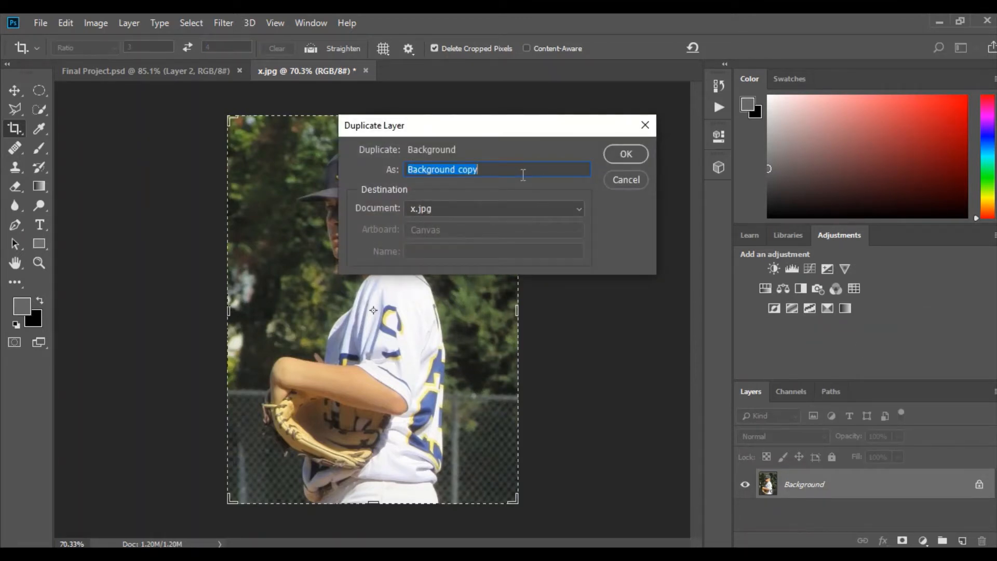
type("Oil P")
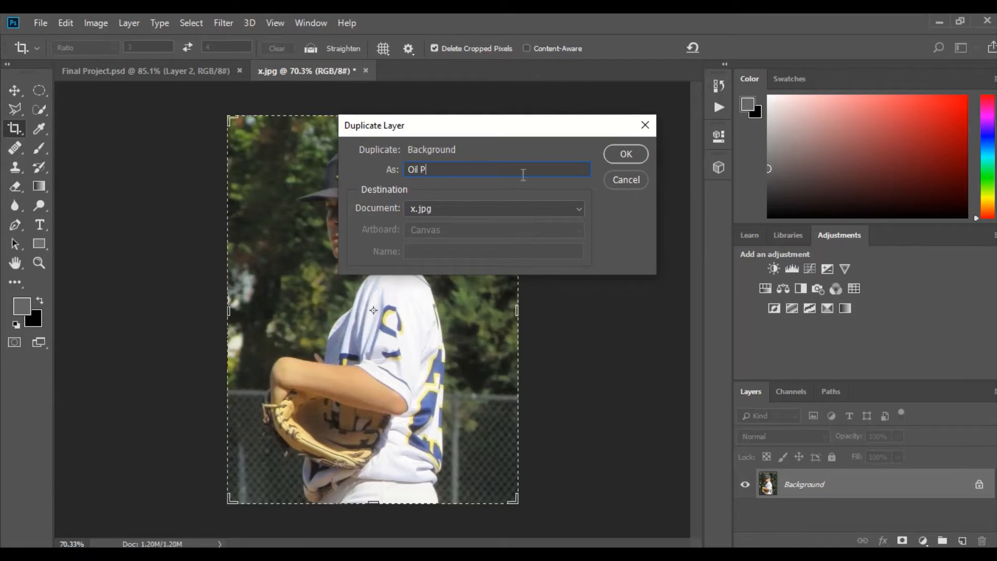
type("aint")
left_click(613, 157)
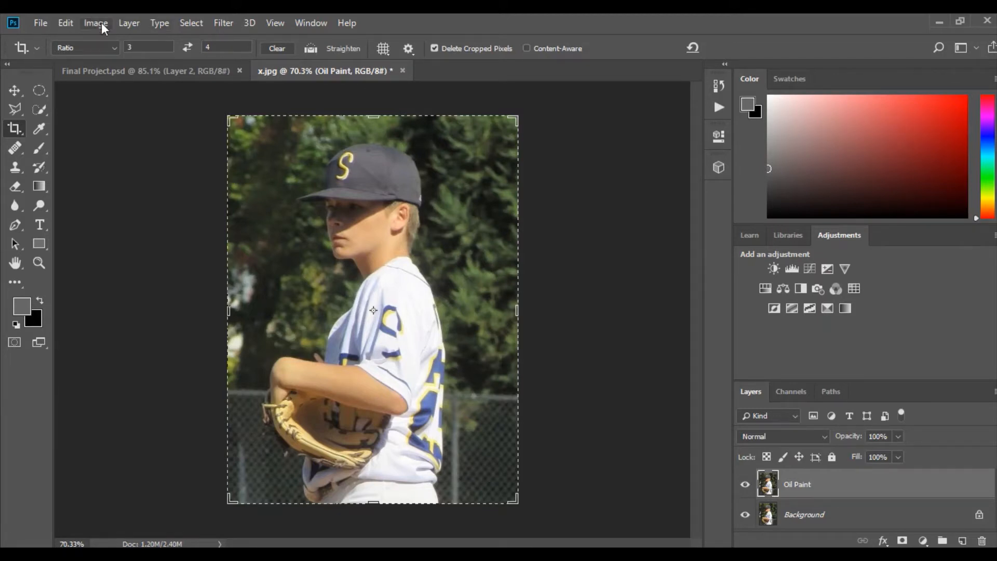
Apply a Surface Blur to the Oil Paint layer with a radius of 5 pixels and a threshold of 15 levels
left_click(232, 24)
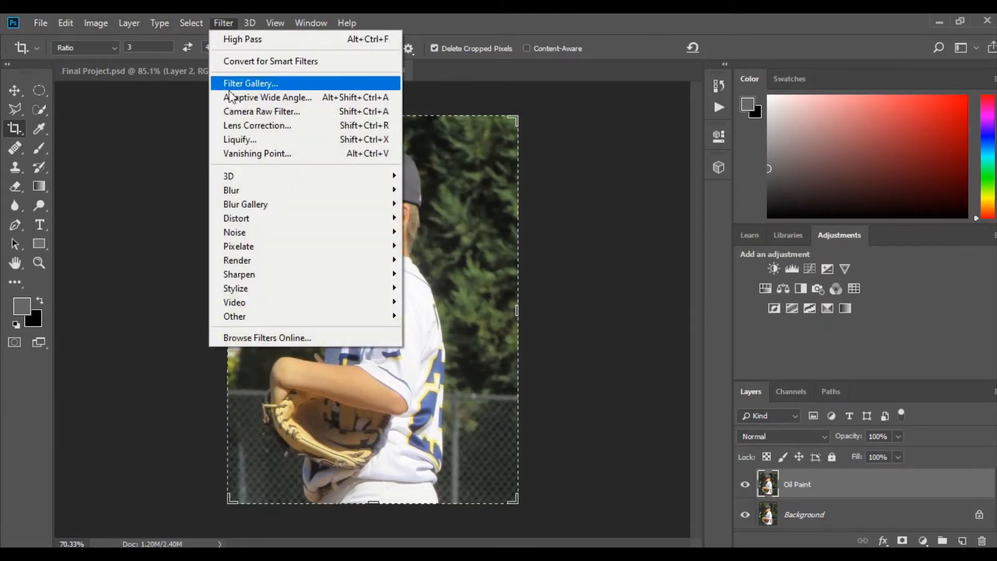
mouse_move(286, 195)
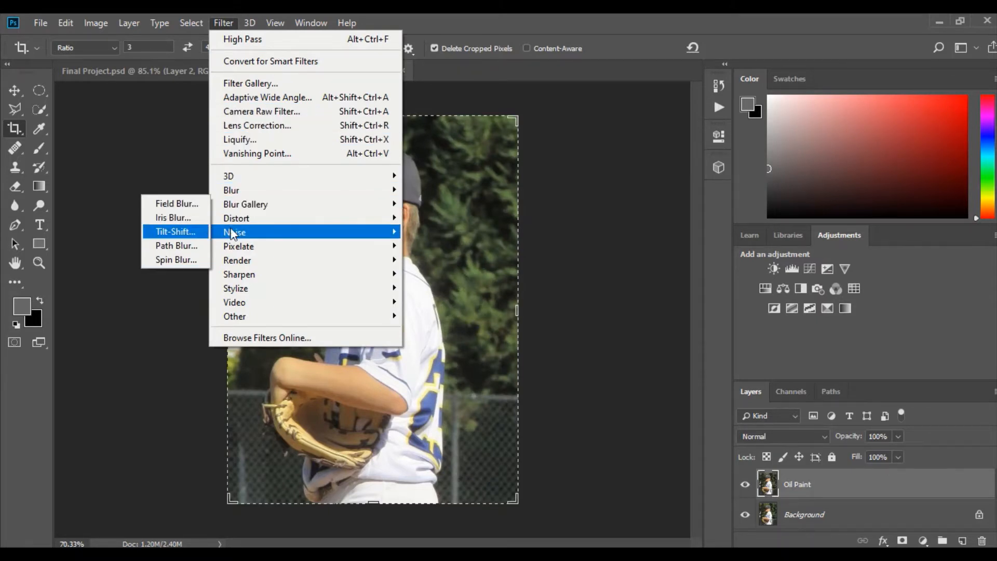
mouse_move(254, 195)
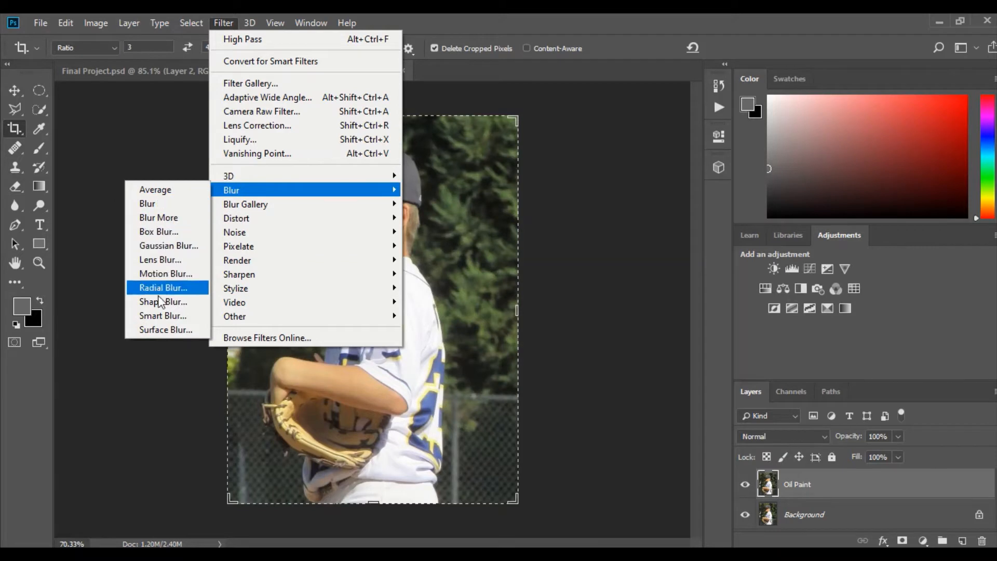
left_click(158, 333)
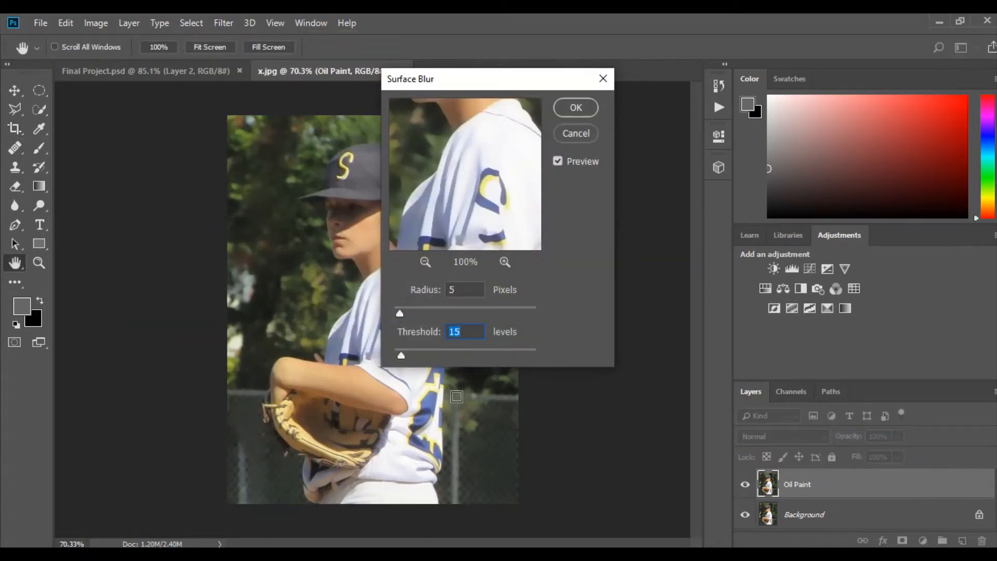
left_click(576, 108)
key("c")
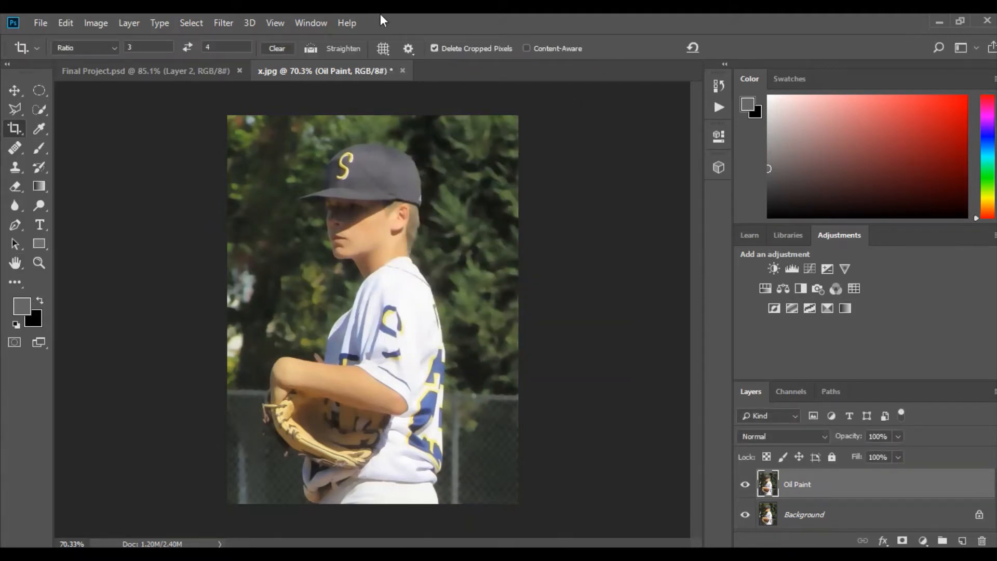
Sharpen the Oil Paint layer with Unsharp Mask at 250% amount, 1.0 pixel radius and threshold 0
left_click(223, 23)
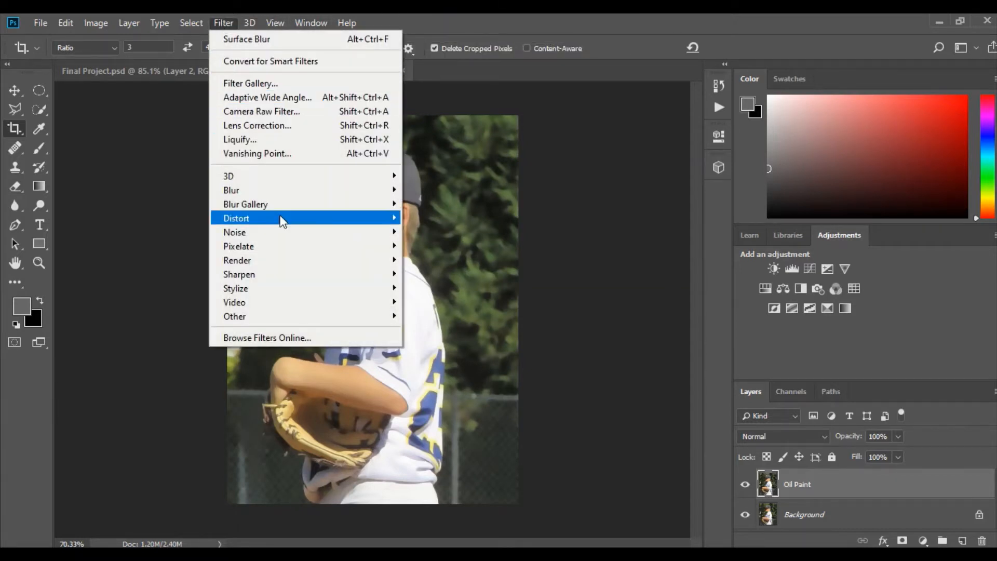
mouse_move(273, 275)
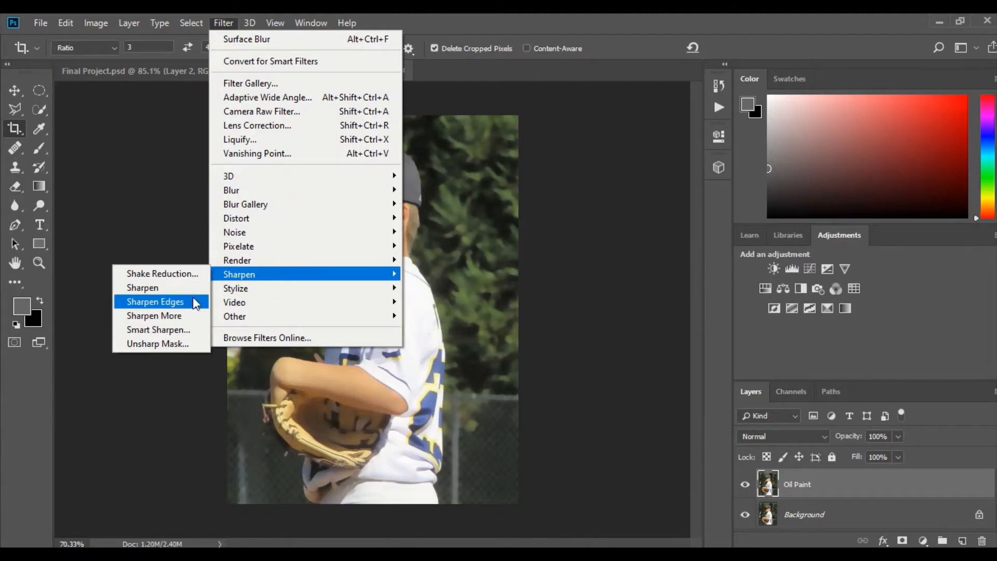
left_click(182, 341)
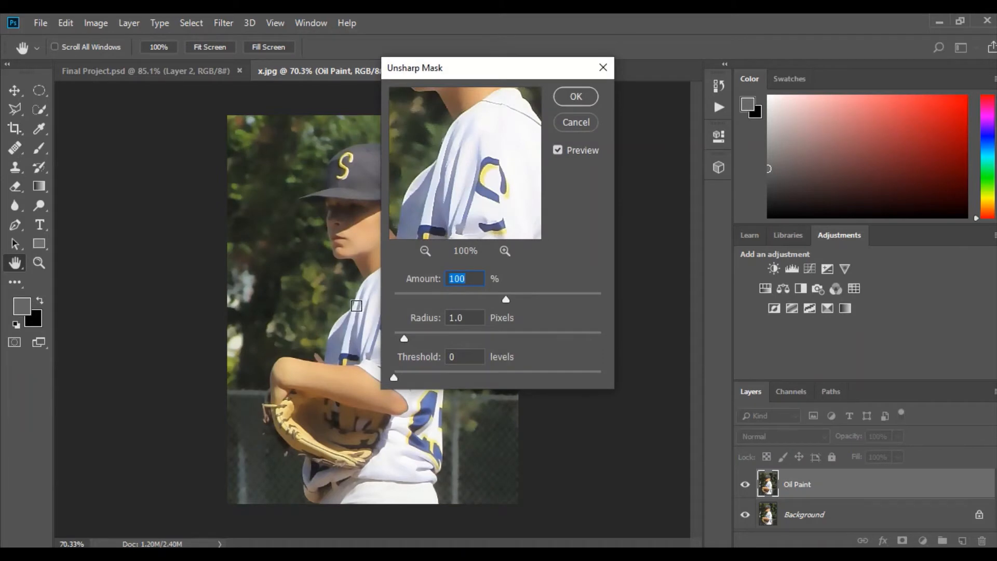
type("250")
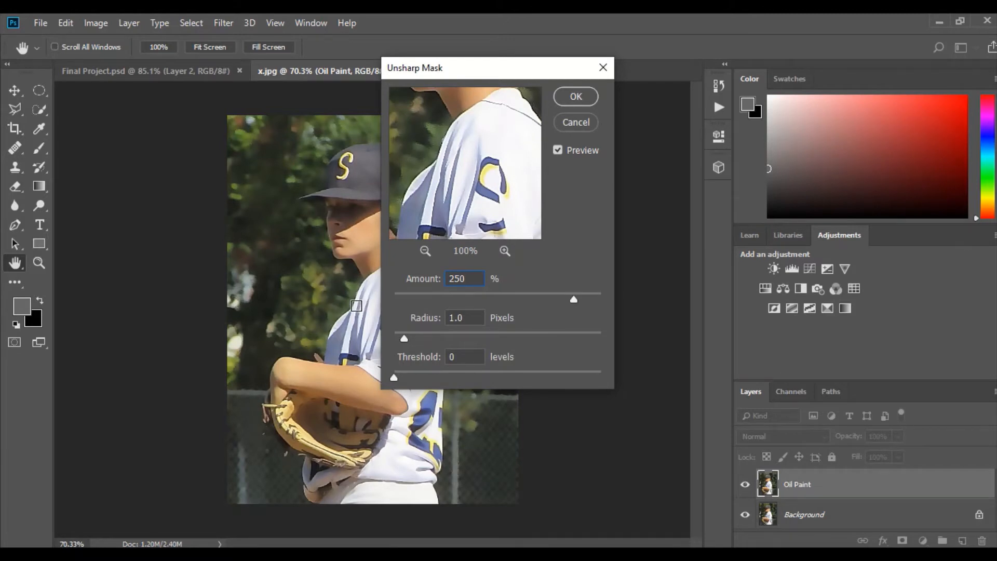
left_click(577, 97)
key("c")
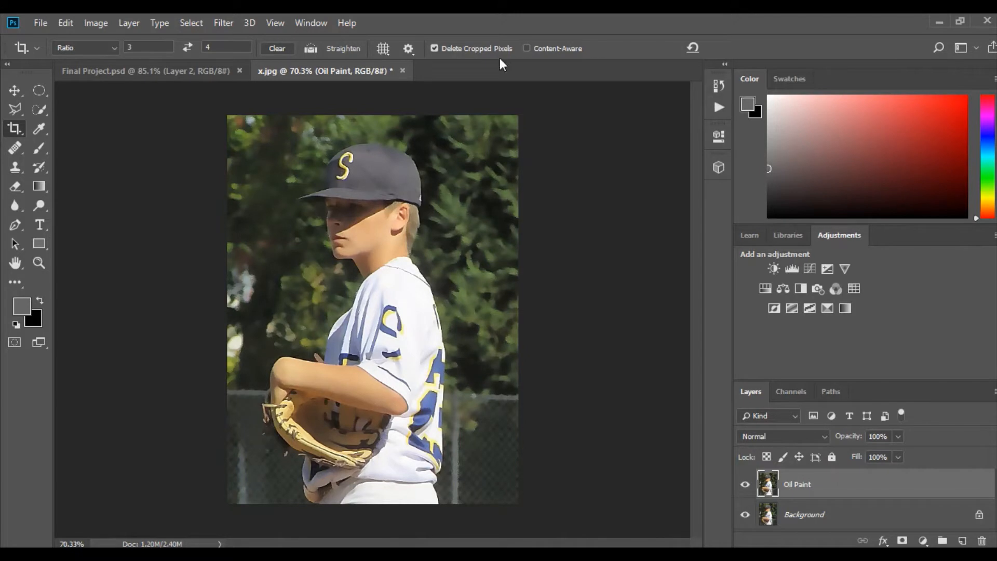
Apply Reduce Noise to the Oil Paint layer with strength 10, Preserve Details 25%, and color noise reduction and sharpening at 0%
left_click(223, 23)
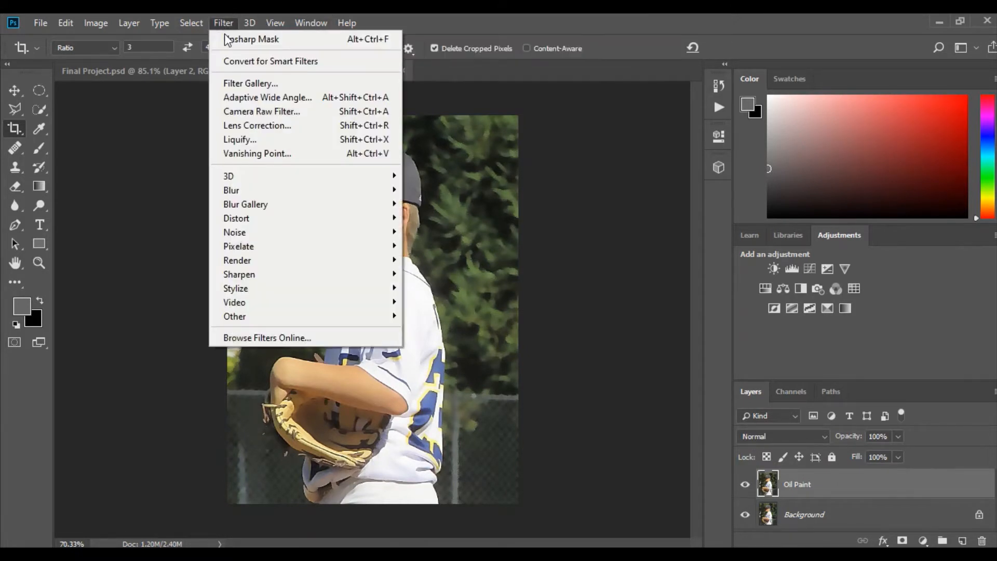
mouse_move(260, 243)
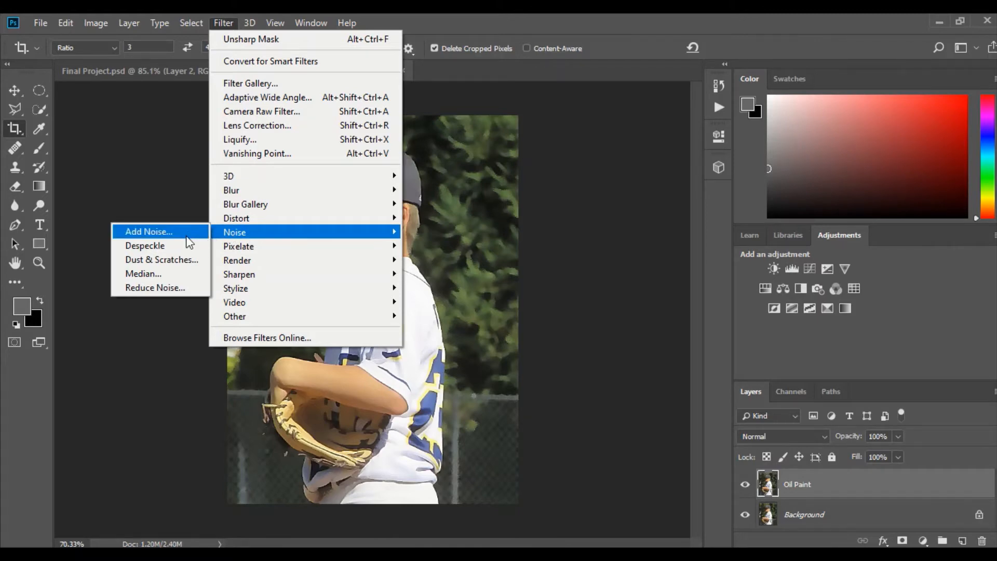
left_click(171, 288)
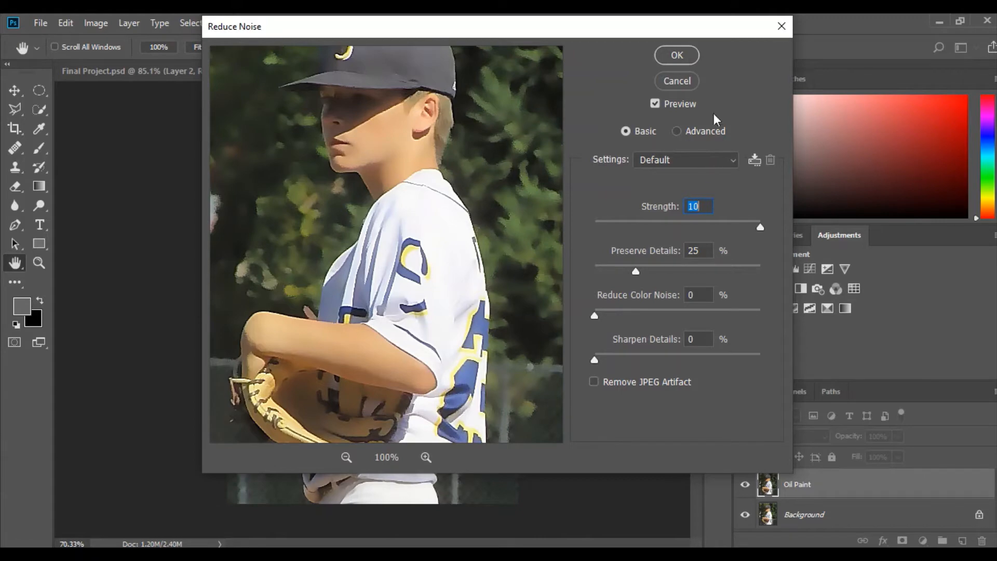
left_click(677, 55)
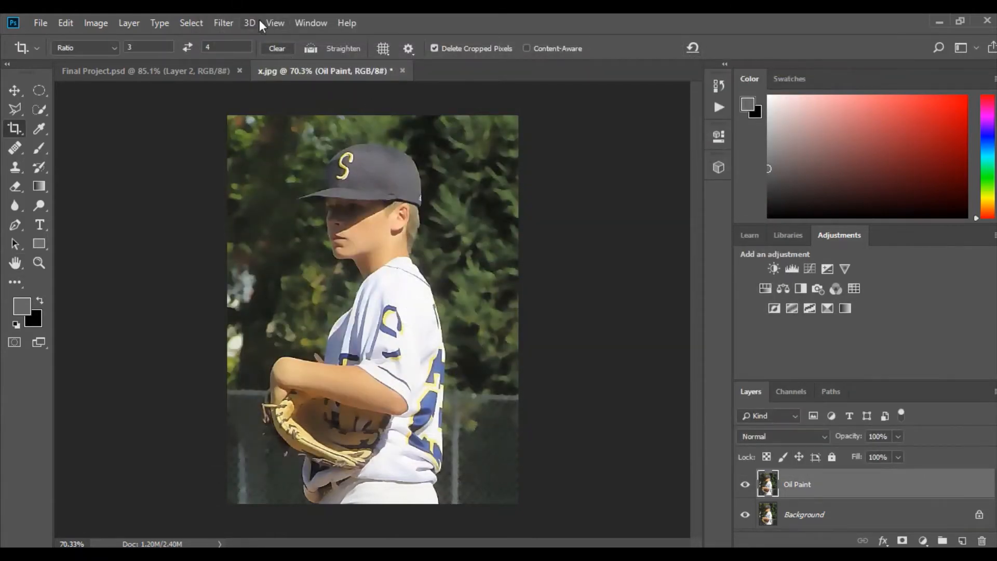
Apply the Diffuse filter to the Oil Paint layer in Anisotropic mode
left_click(223, 23)
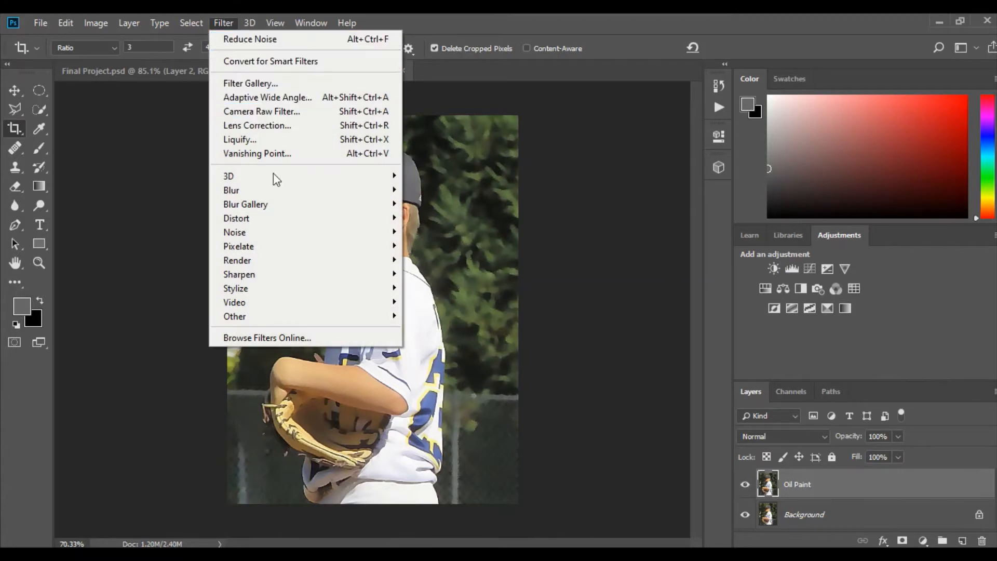
mouse_move(267, 289)
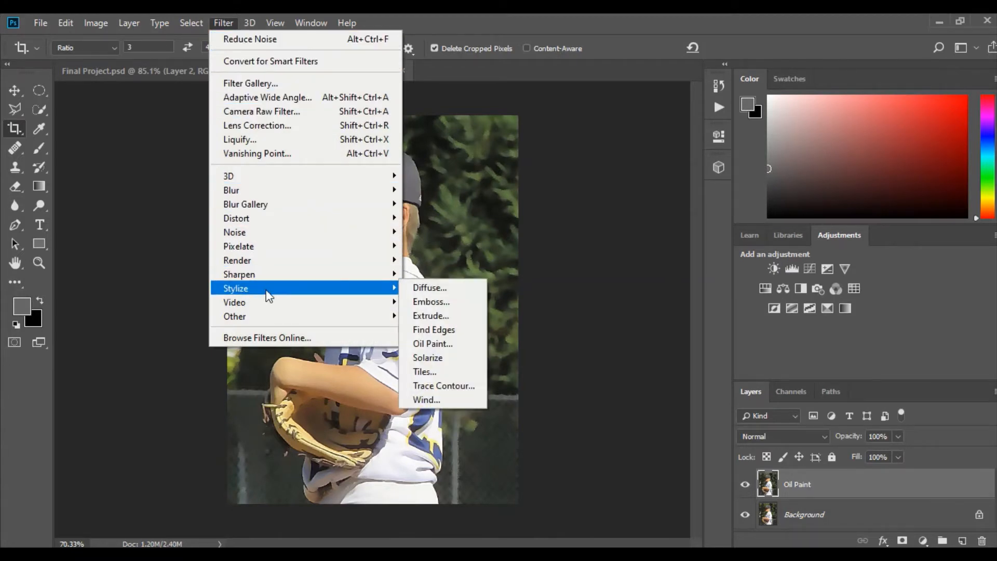
left_click(436, 289)
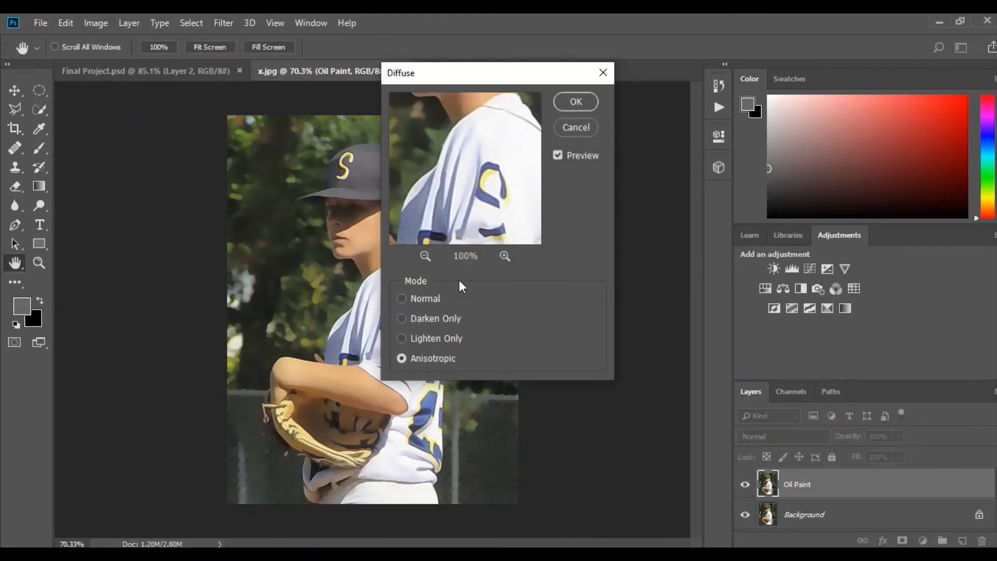
left_click(577, 102)
key("c")
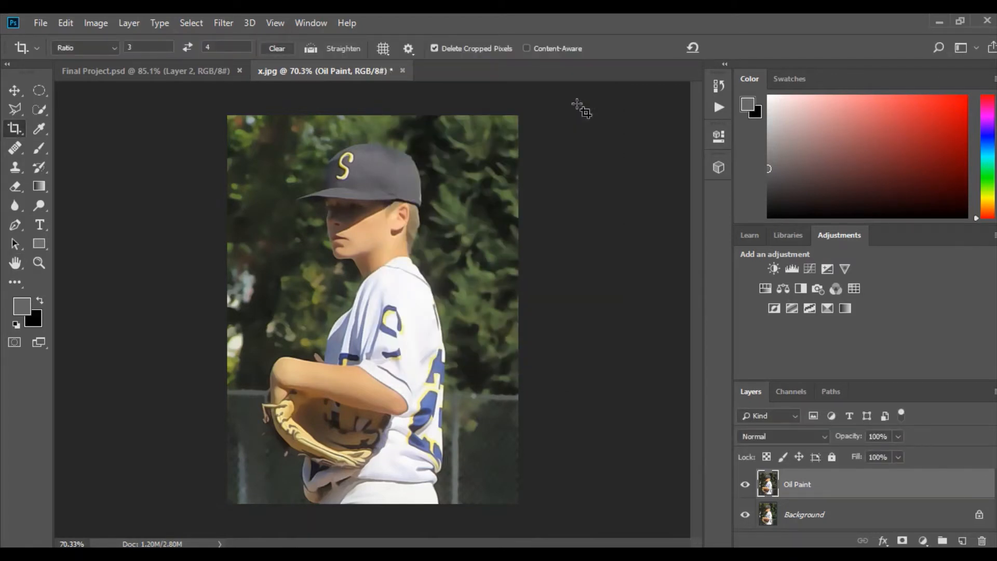
Apply the Oil Paint filter with stylization 2.5, cleanliness 2.5, scale 0.8, bristle detail 10.0 and lighting off
left_click(223, 20)
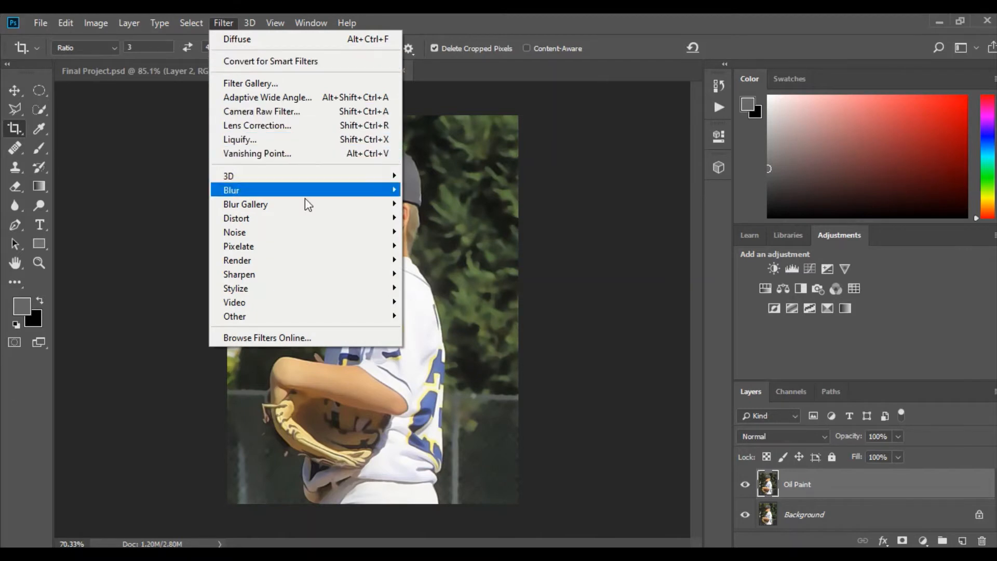
mouse_move(286, 301)
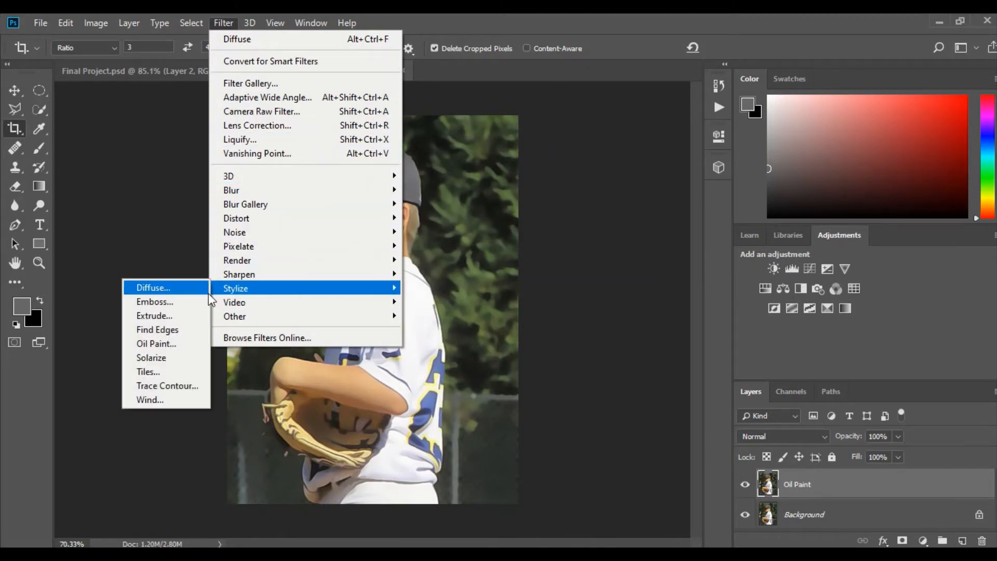
left_click(171, 344)
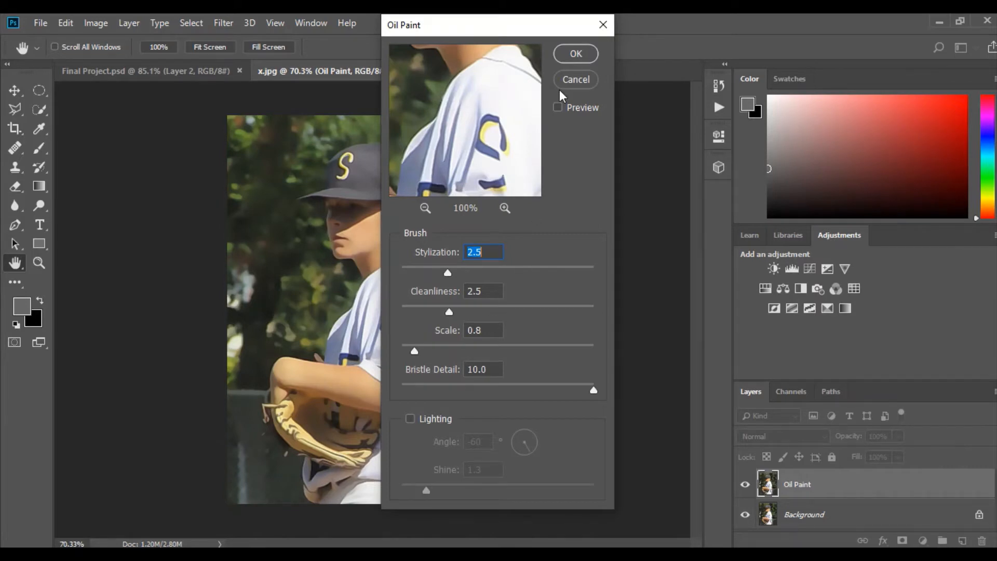
left_click(575, 53)
key("c")
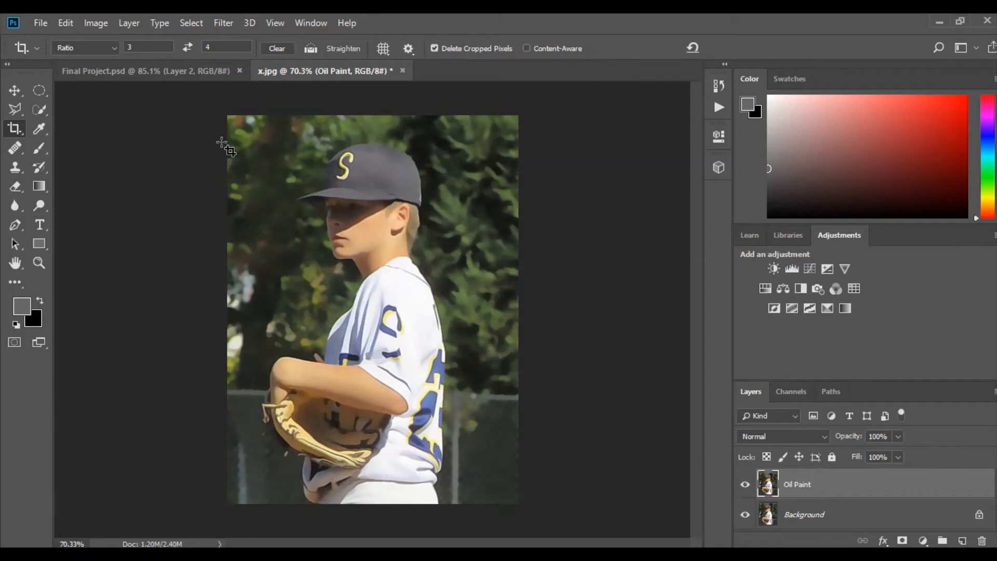
Sharpen the painted layer again with Unsharp Mask at 100% amount, keeping radius 1.0 pixel and threshold 0
left_click(216, 24)
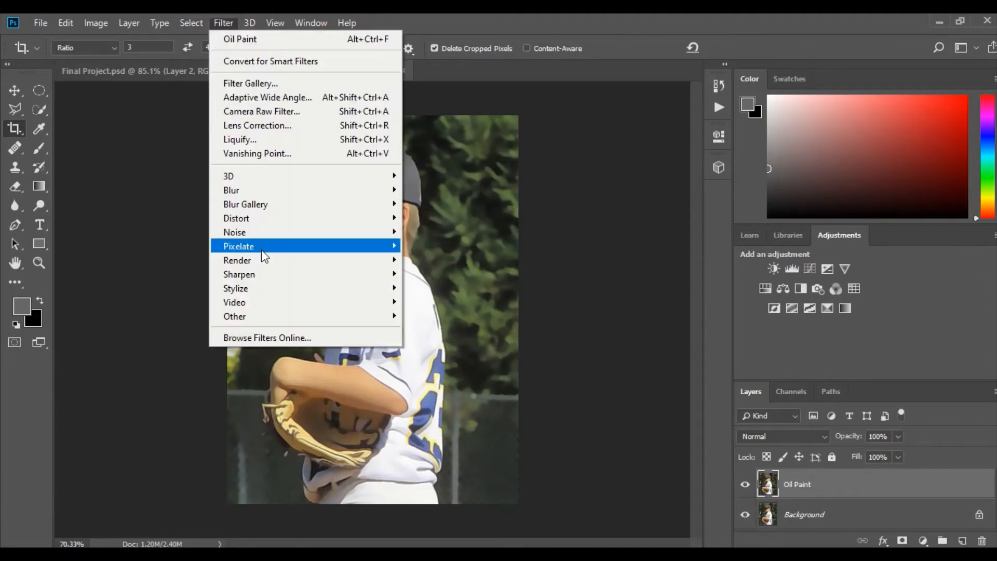
mouse_move(269, 277)
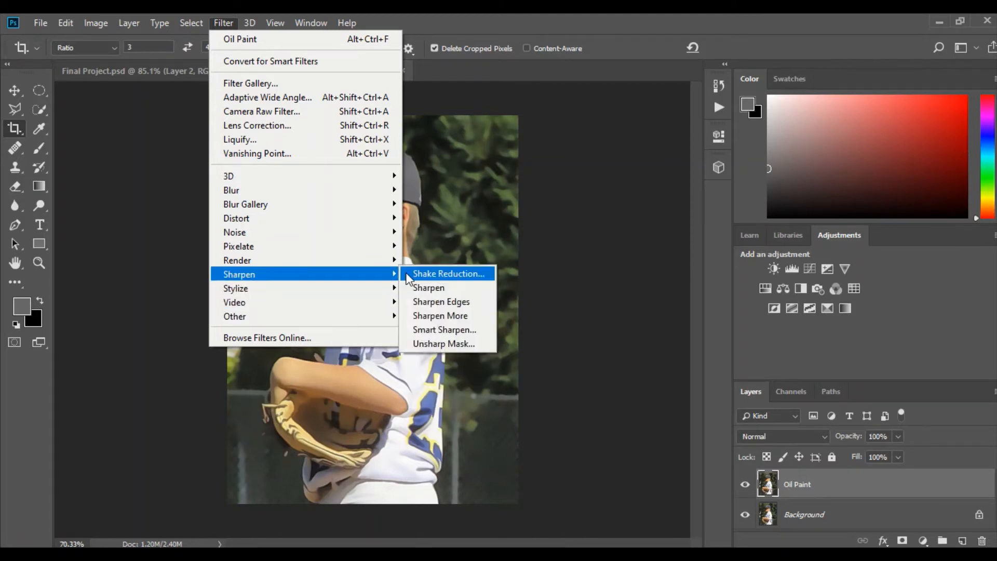
left_click(426, 343)
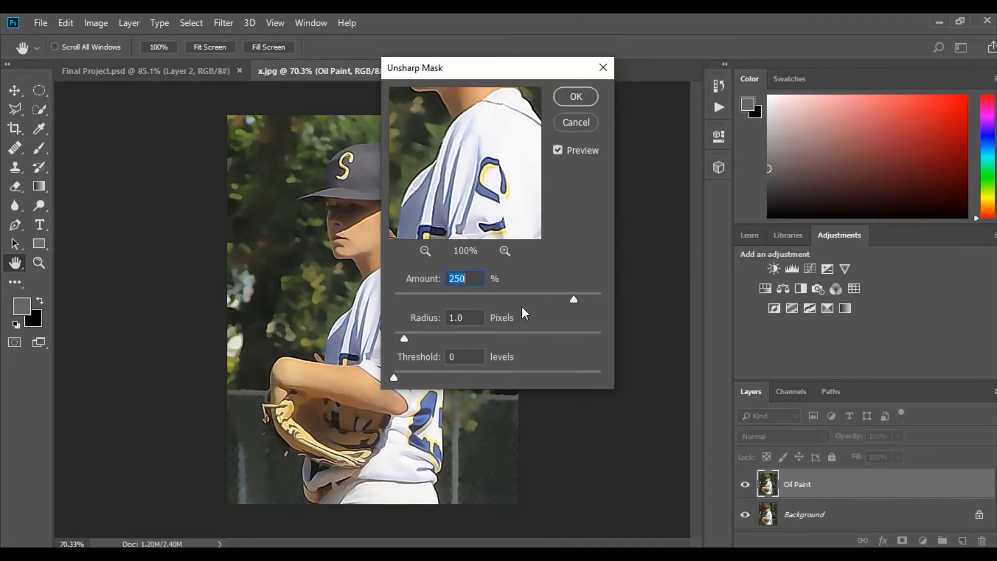
type("100")
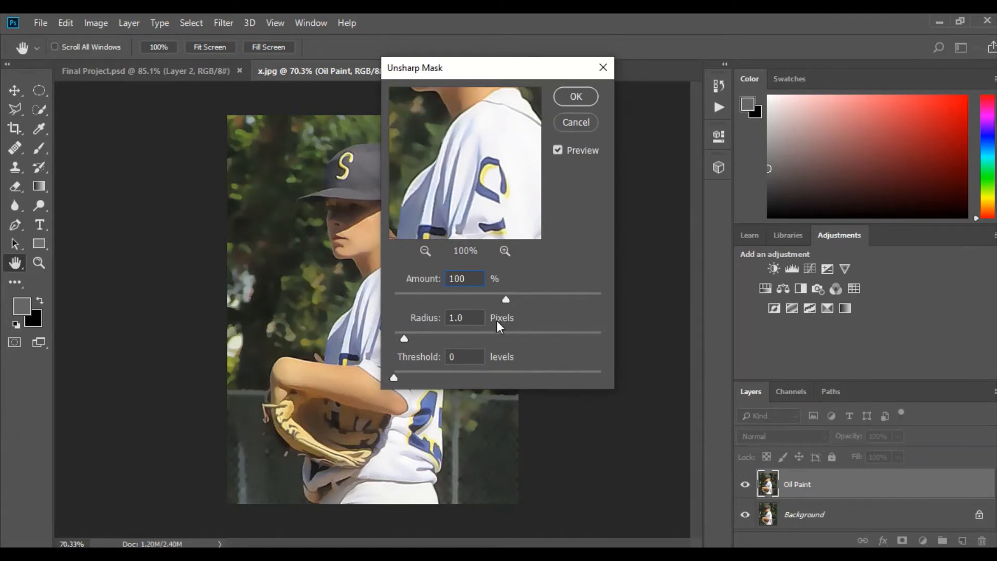
left_click(572, 97)
key("c")
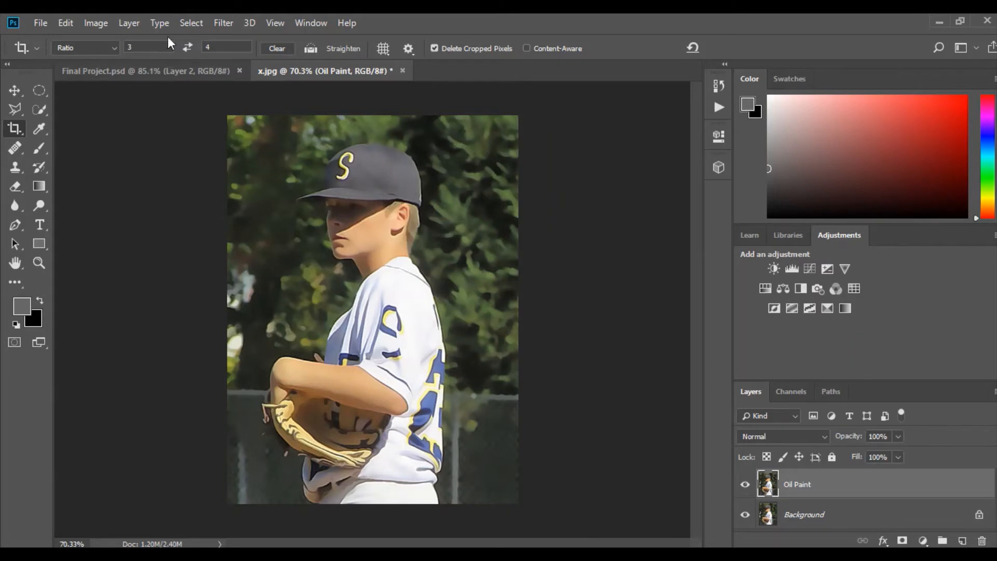
Create a new empty layer named "Canvas" above the Oil Paint layer, in Normal mode at 100% opacity
left_click(133, 26)
mouse_move(171, 35)
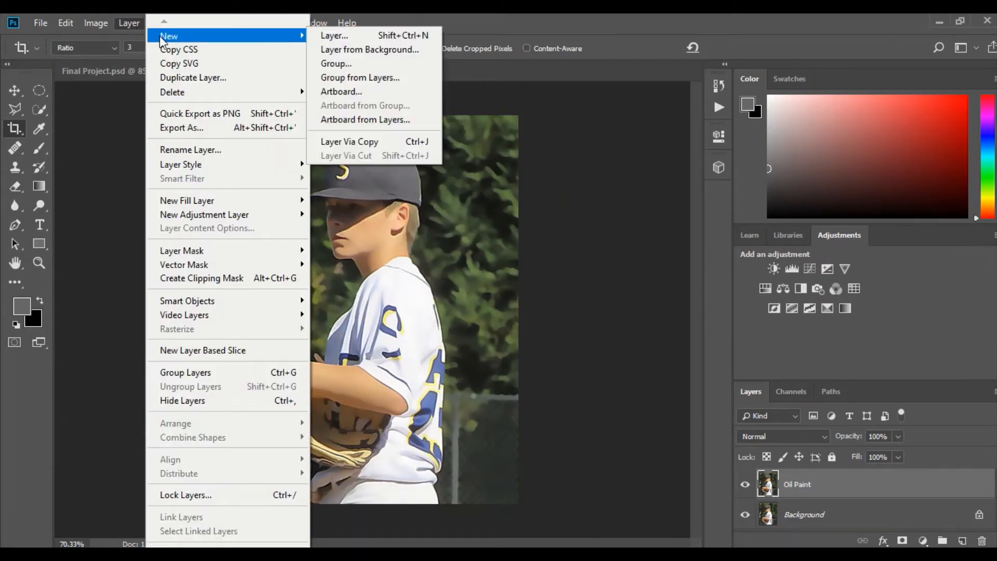
left_click(331, 36)
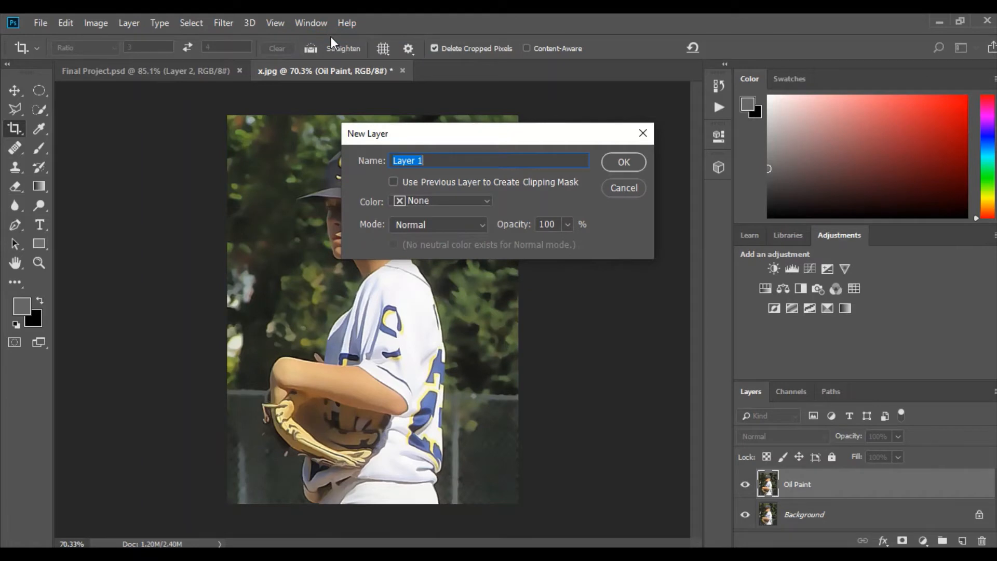
type("Canvas")
mouse_move(726, 16)
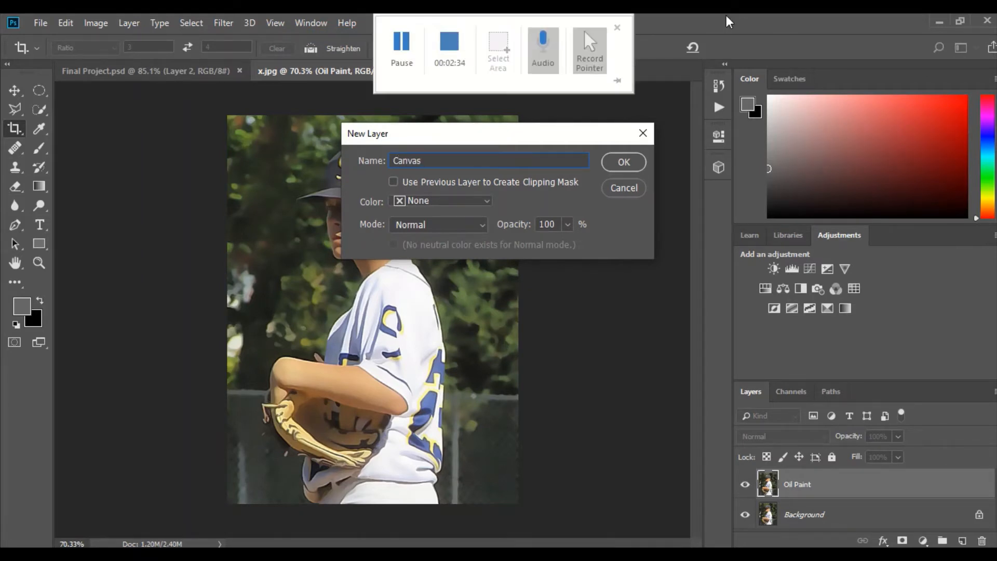
left_click(628, 163)
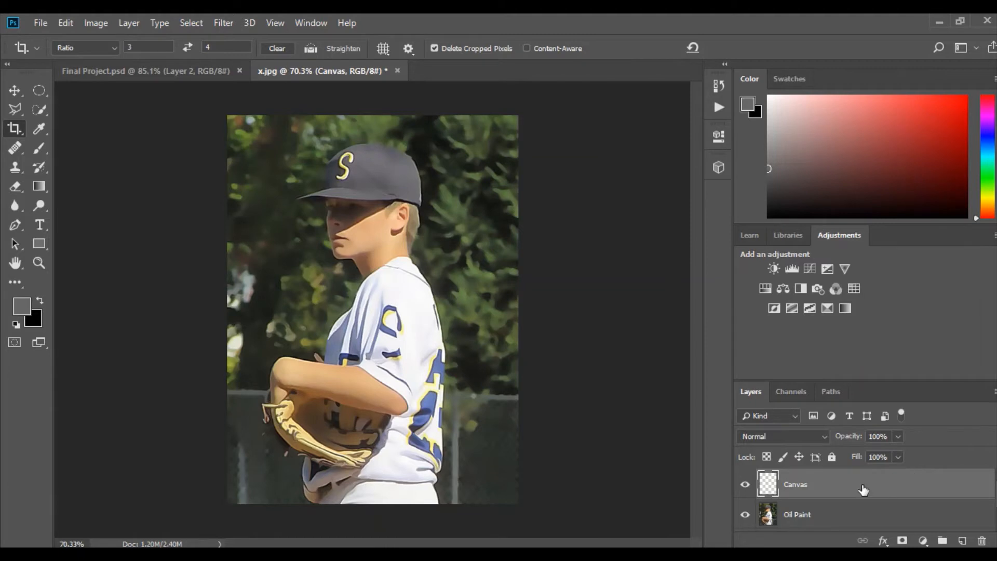
Fill the Canvas layer with 50% Gray in Normal mode at 100% opacity
left_click(69, 21)
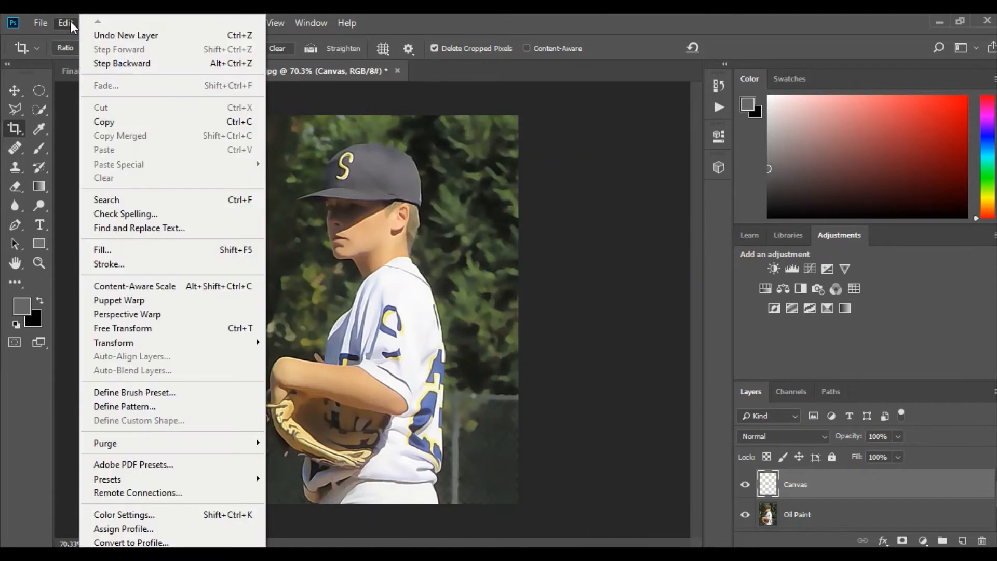
left_click(112, 250)
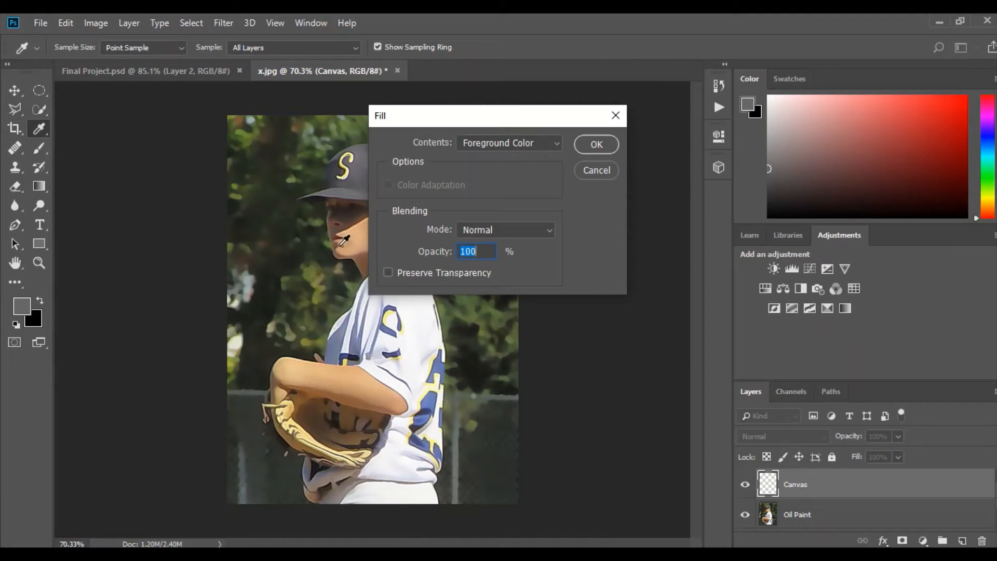
left_click(503, 148)
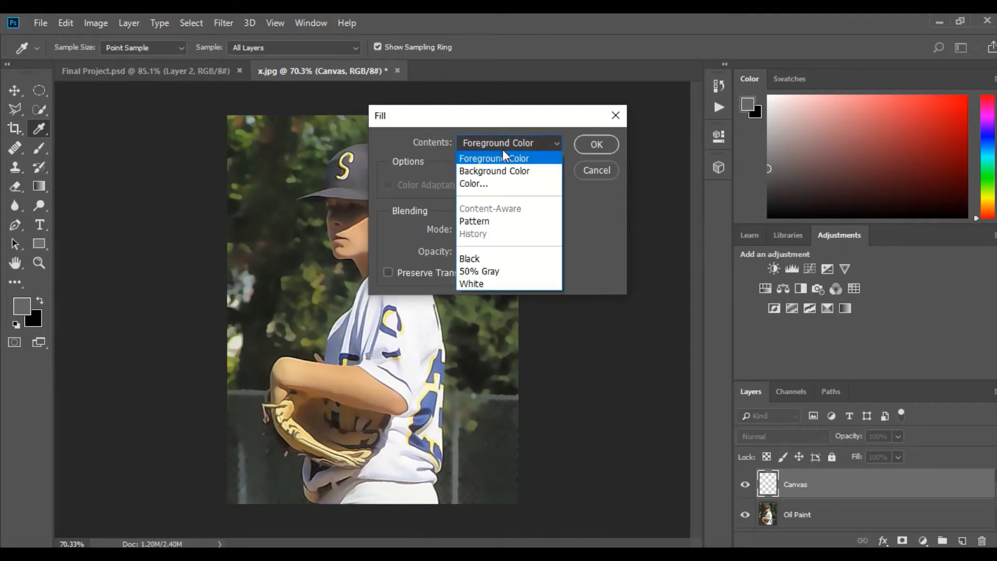
left_click(476, 272)
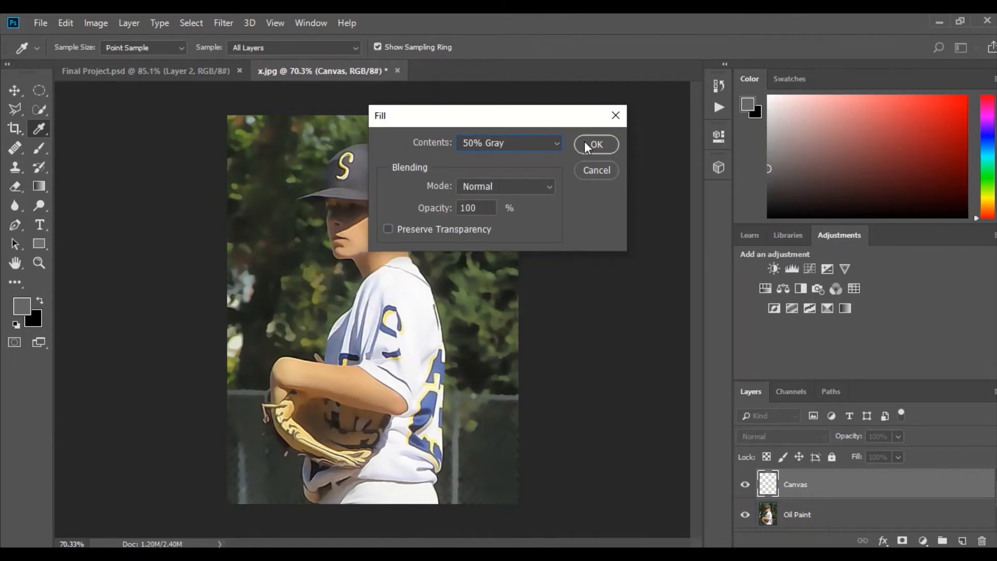
key("c")
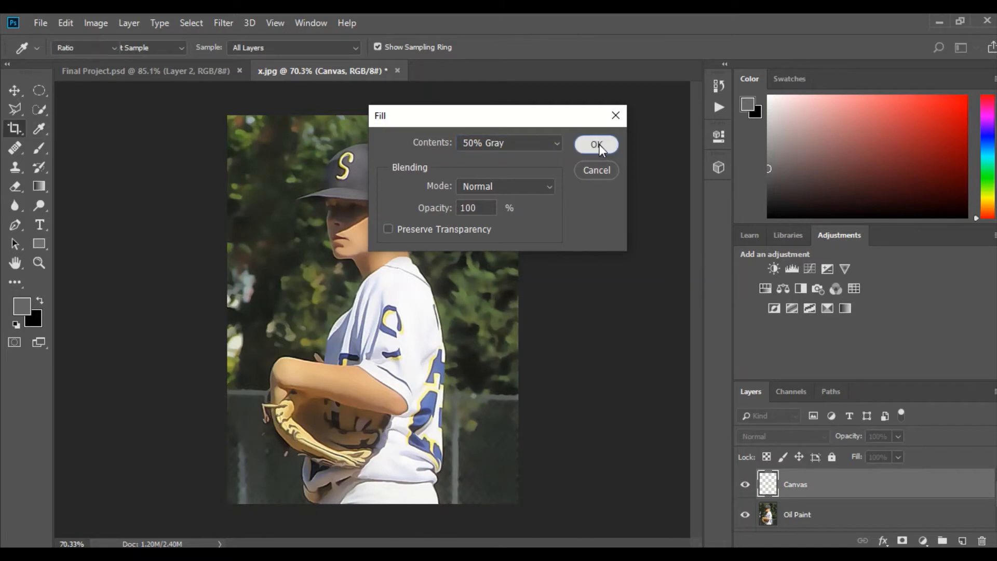
left_click(600, 145)
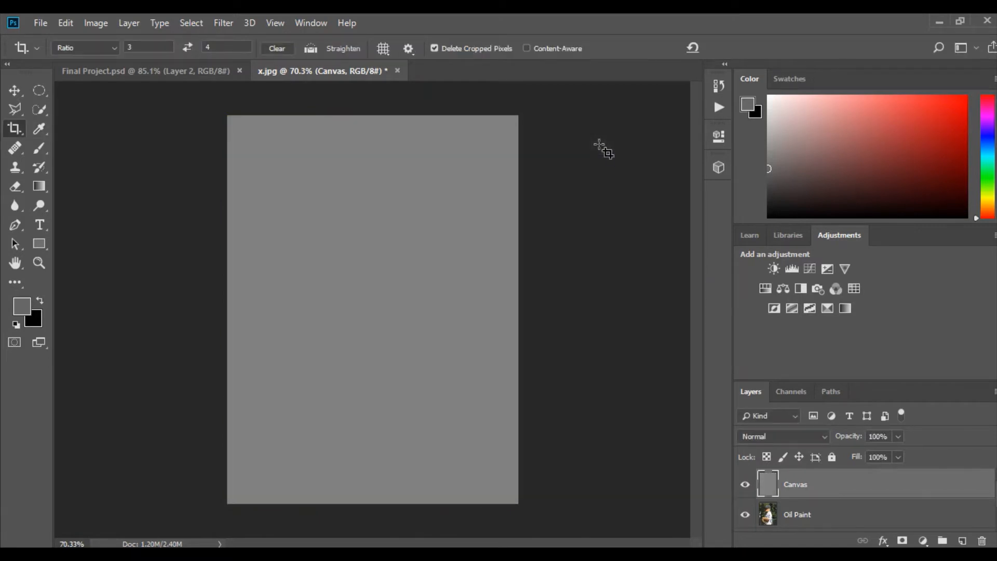
Apply the Texturizer filter to the gray layer with Canvas texture, 200% scaling, relief 4 and light from Top
left_click(221, 24)
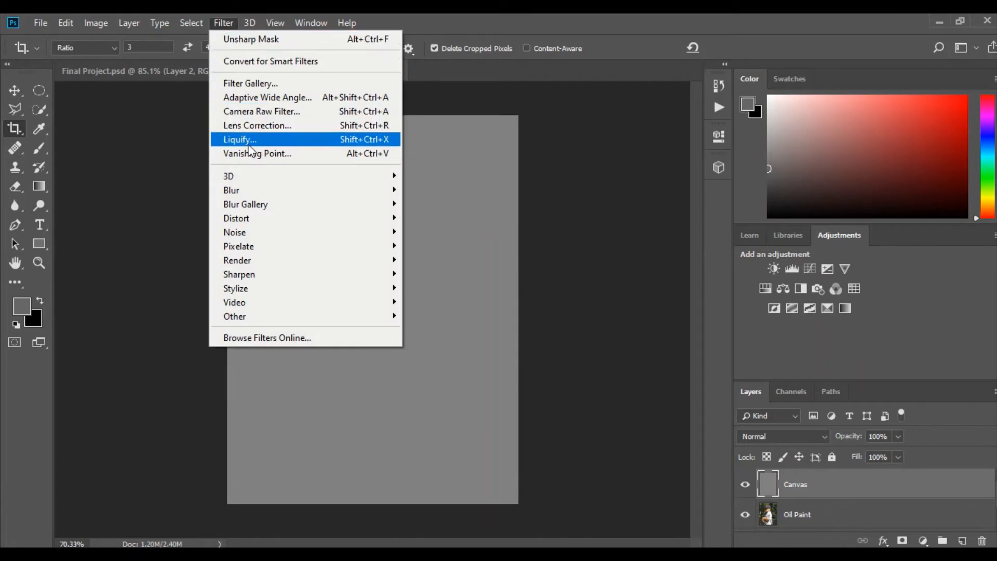
left_click(298, 83)
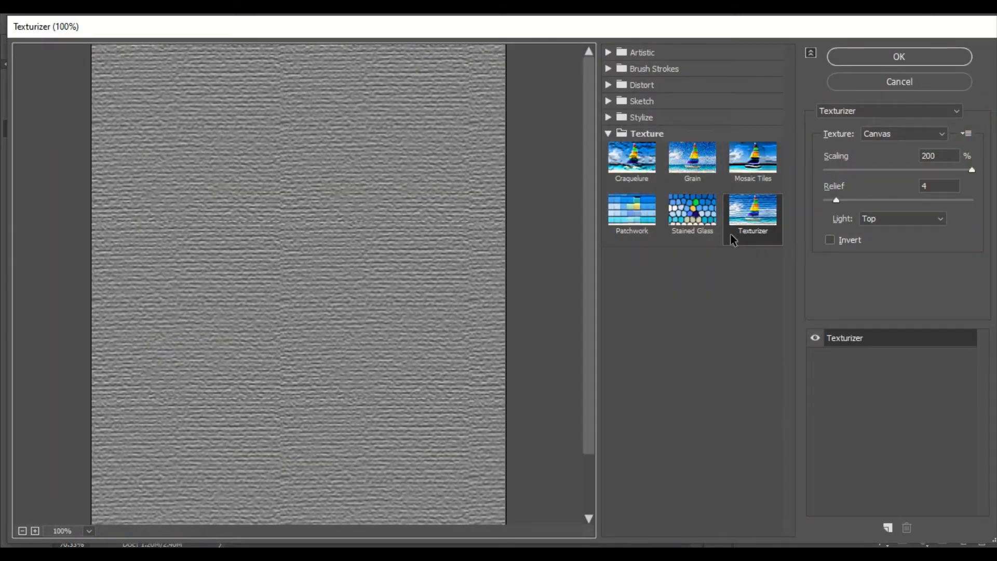
left_click(746, 229)
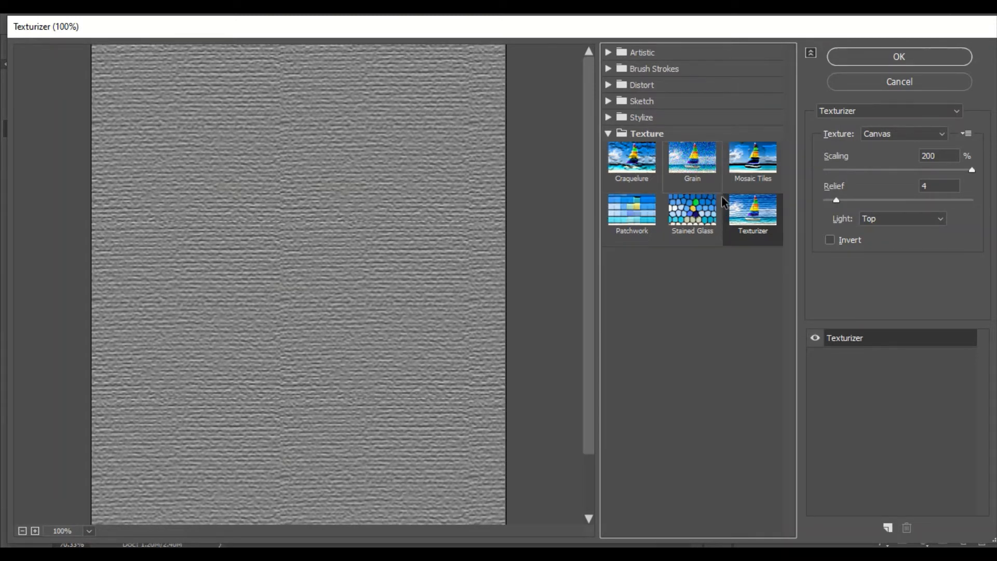
left_click(886, 57)
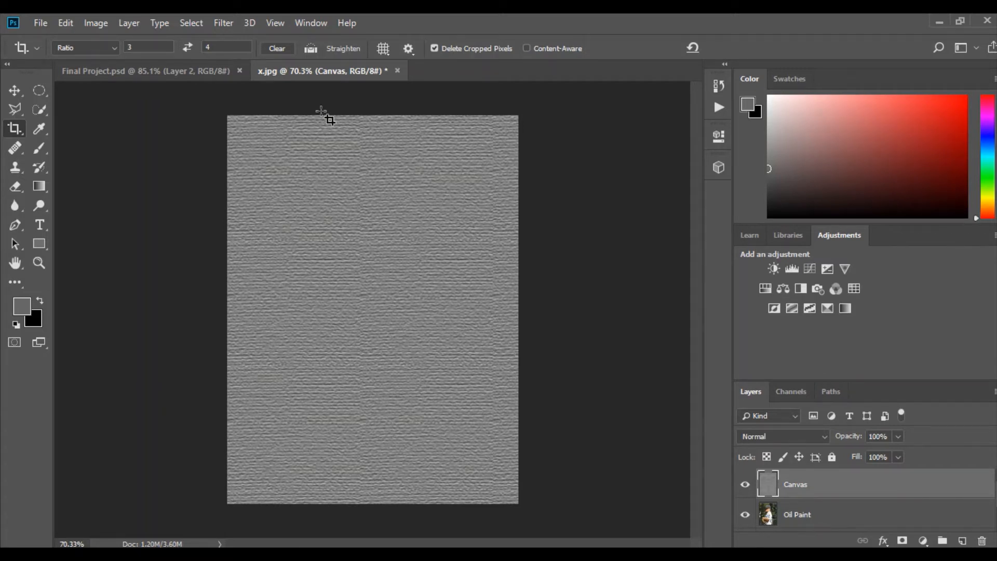
Set the blend mode of the Canvas layer to Soft Light
mouse_move(387, 15)
left_click(825, 438)
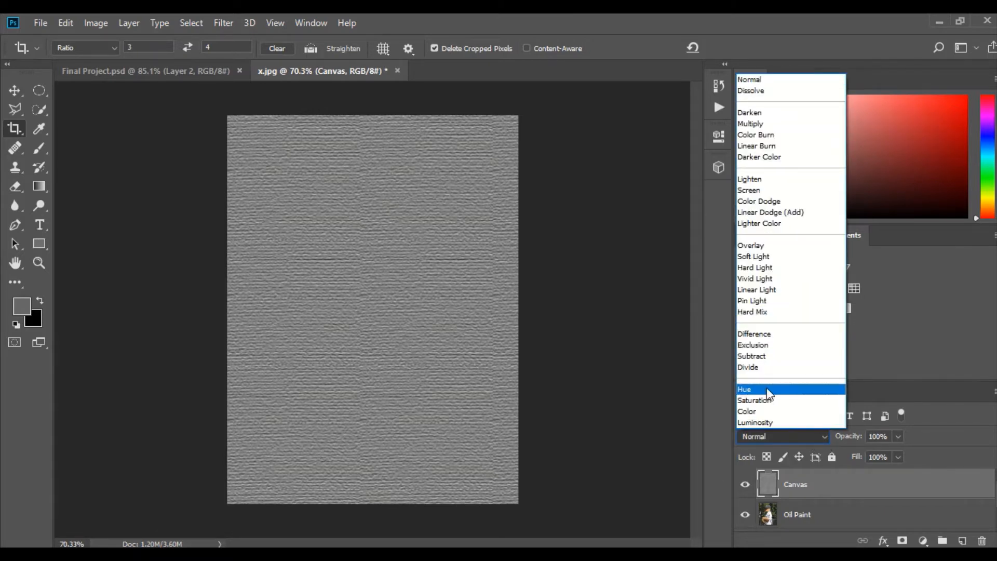
left_click(768, 256)
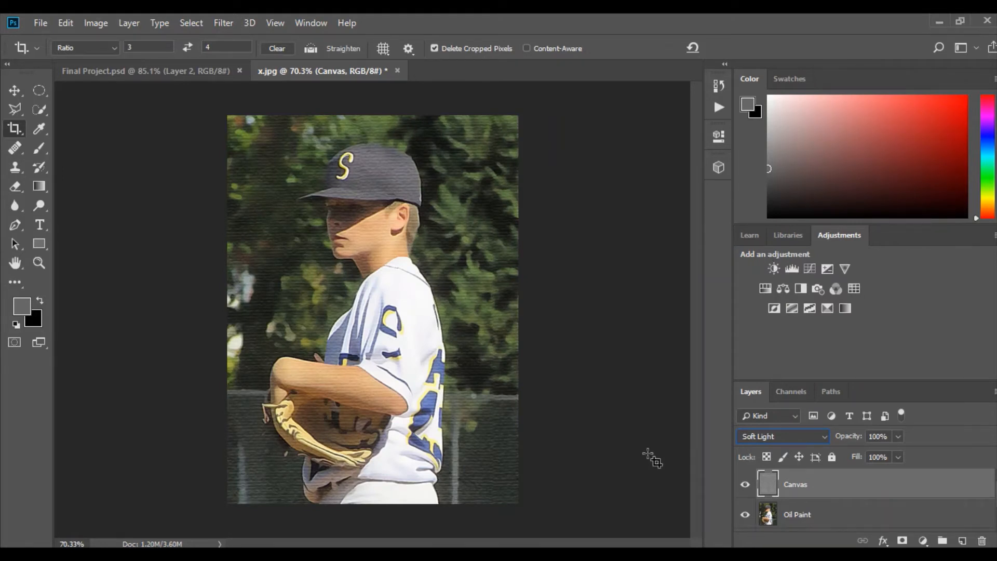
Create a new empty layer named "Emboss" above the Canvas layer
left_click(125, 24)
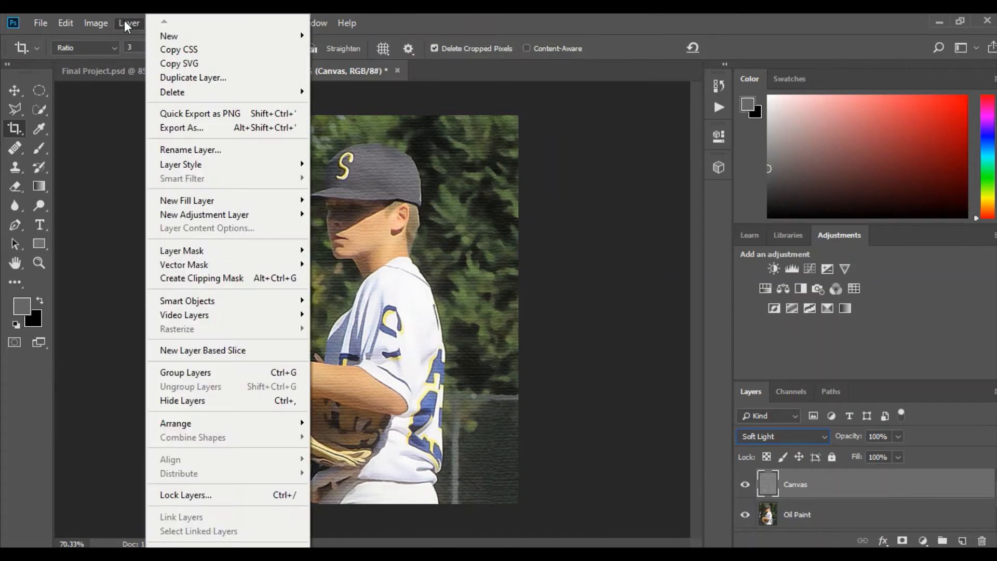
mouse_move(176, 35)
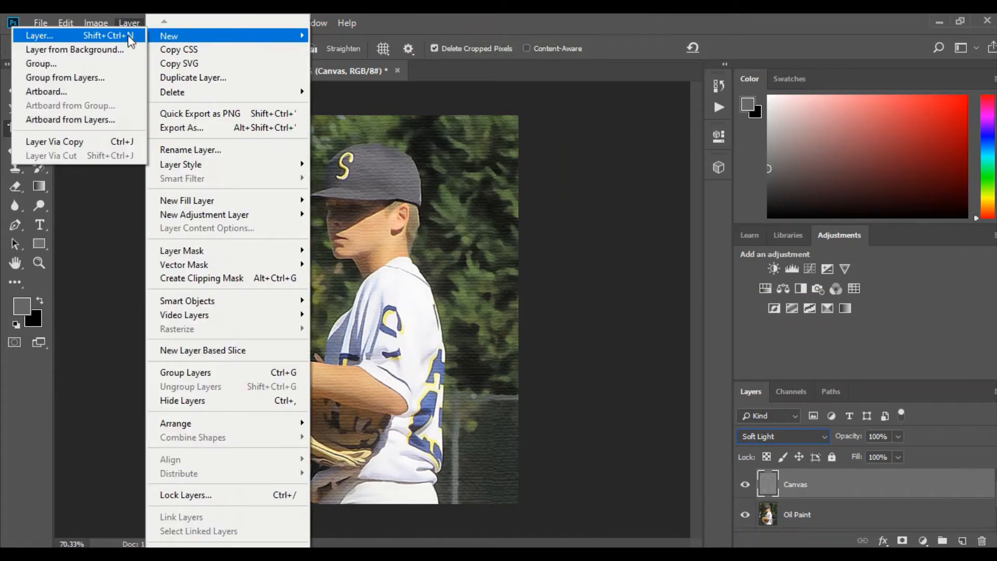
left_click(100, 36)
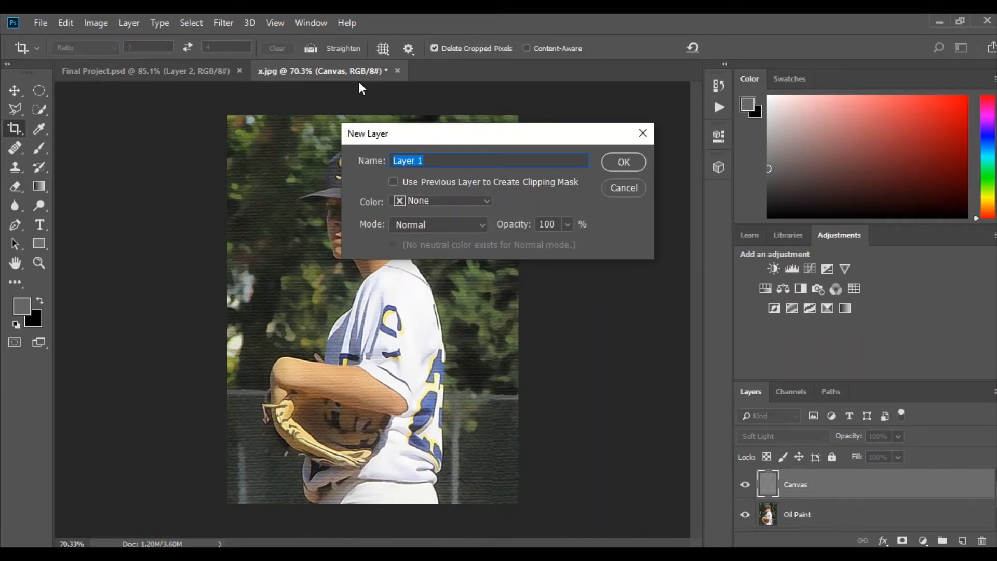
type("Emboss")
key("Return")
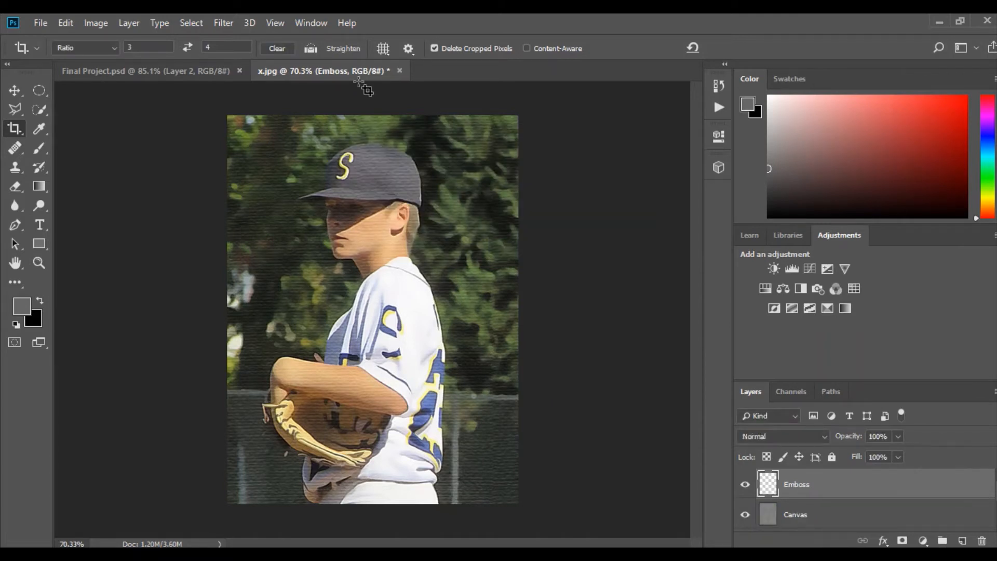
Add a new empty layer named "Emboos" above the Canvas layer, in Normal mode at 100% opacity
left_click(398, 44)
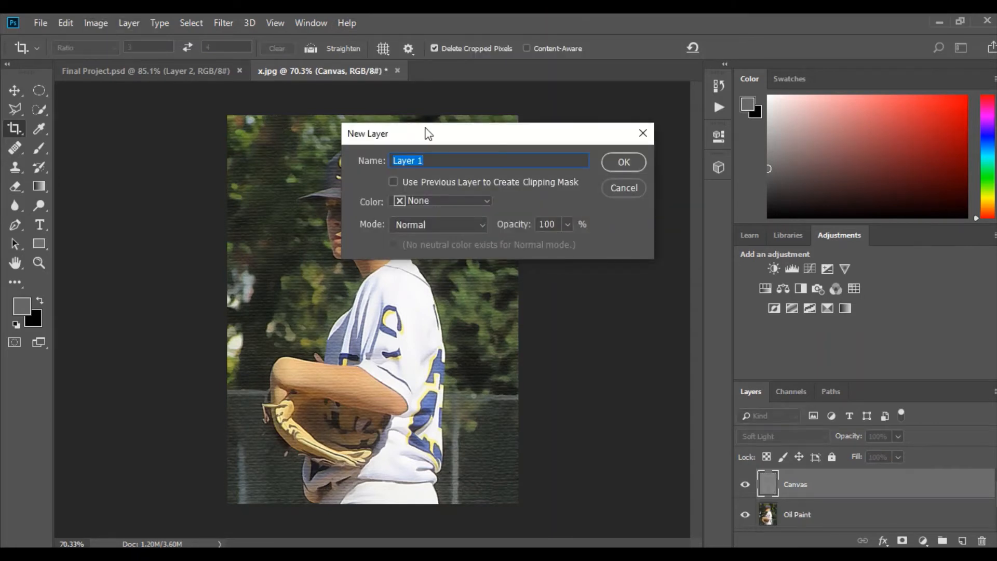
type("Emboos")
key("Return")
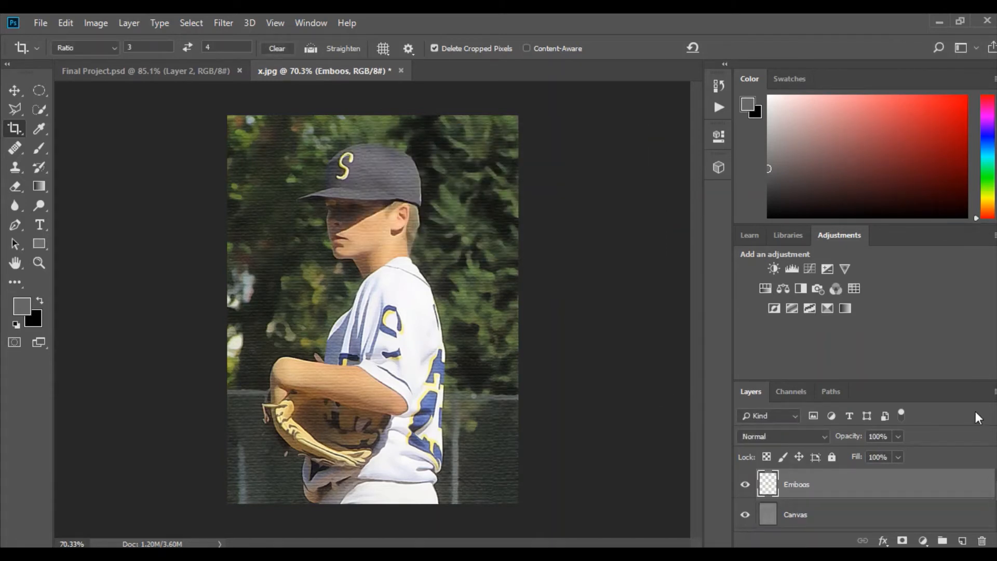
Hide the Oil Paint and Background layers and stamp the visible canvas texture onto the Emboos layer
scroll(862, 502, "down", 2)
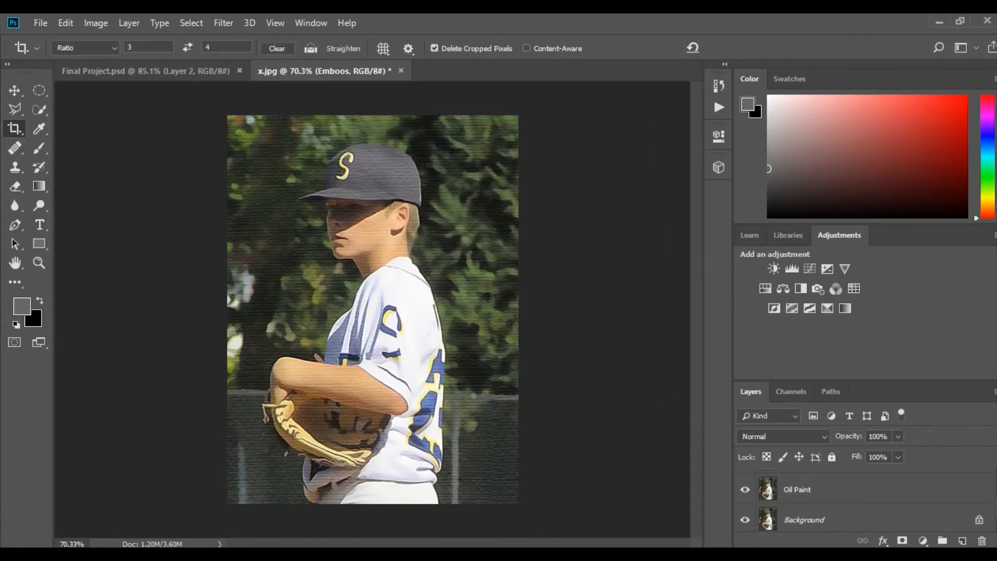
left_click(746, 490)
left_click(746, 521)
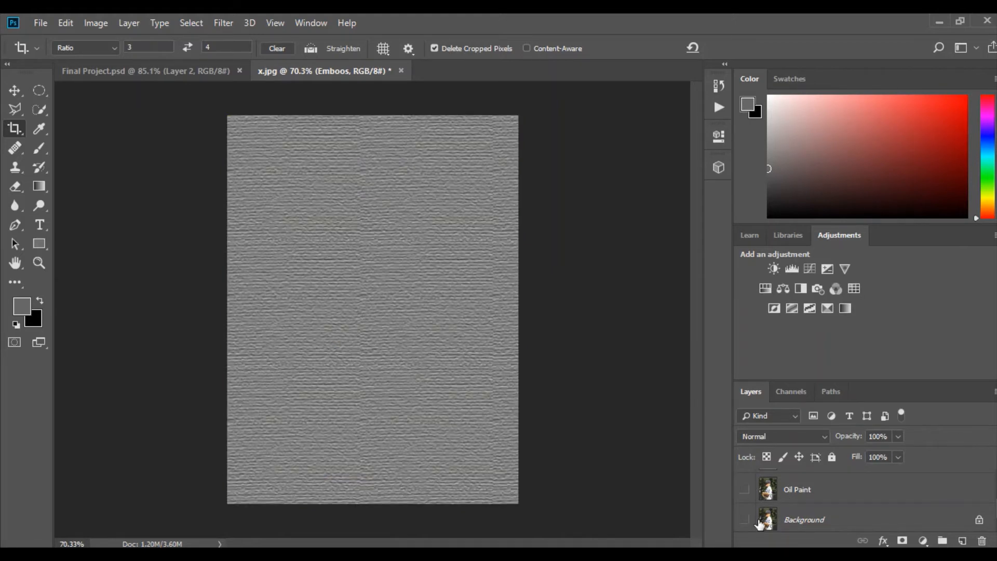
scroll(813, 519, "up", 2)
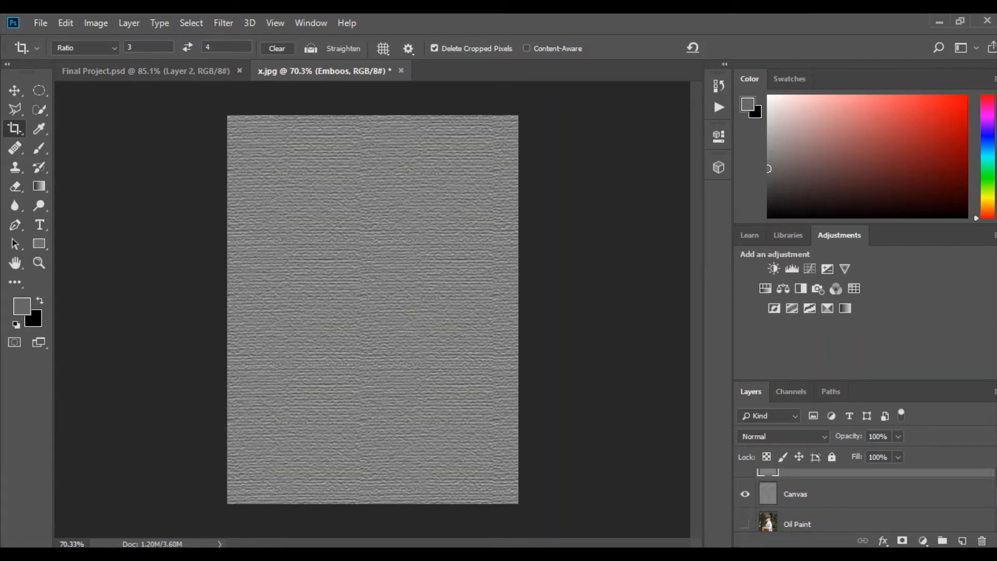
scroll(865, 498, "up", 1)
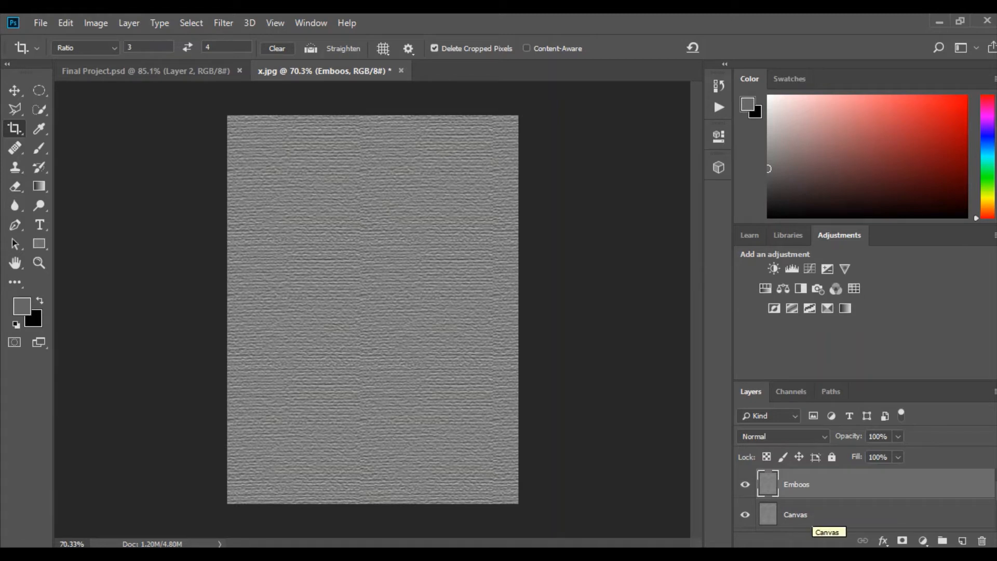
Apply the Emboss filter to the Emboos layer with angle 135°, height 3 pixels and amount 500%
left_click(223, 23)
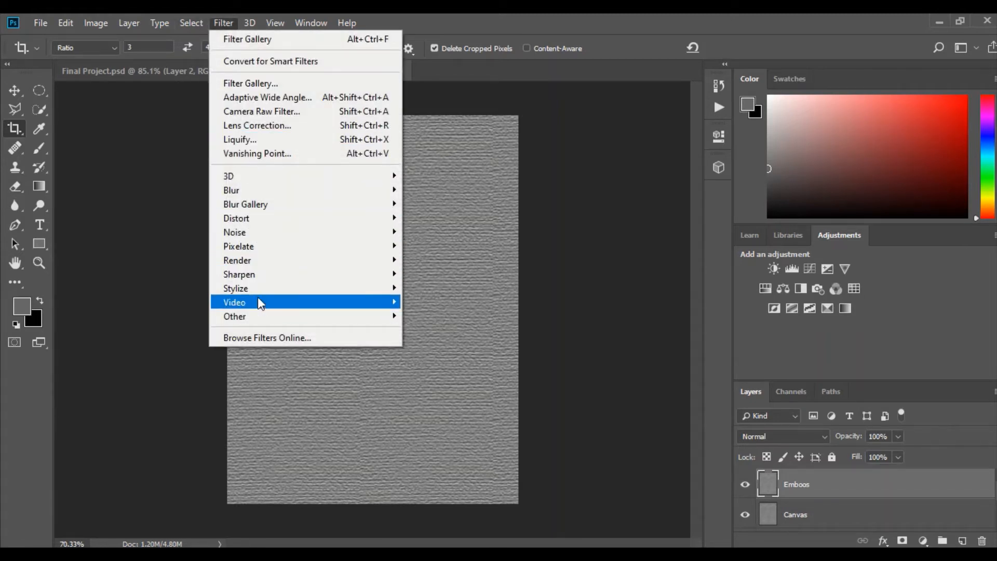
mouse_move(257, 289)
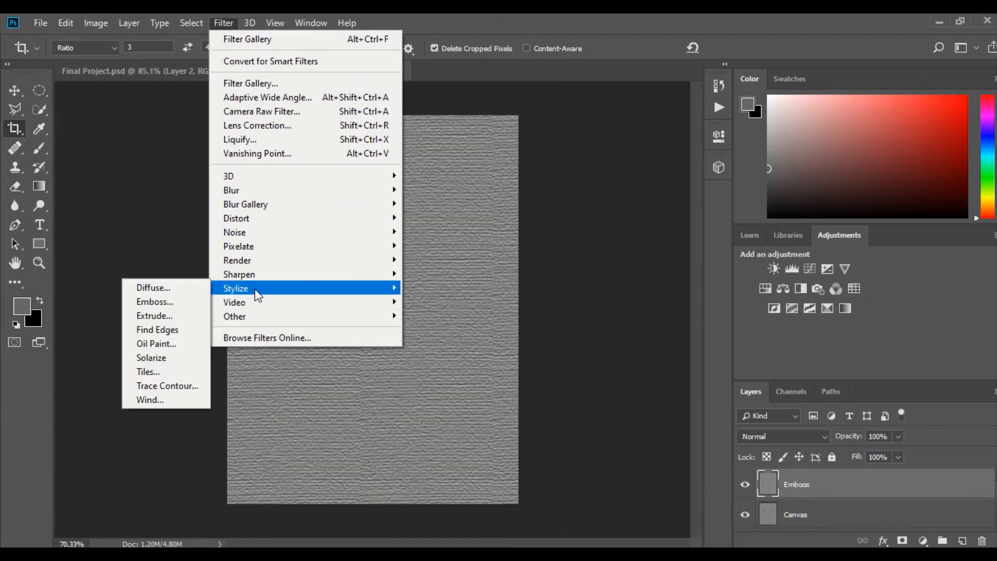
left_click(166, 300)
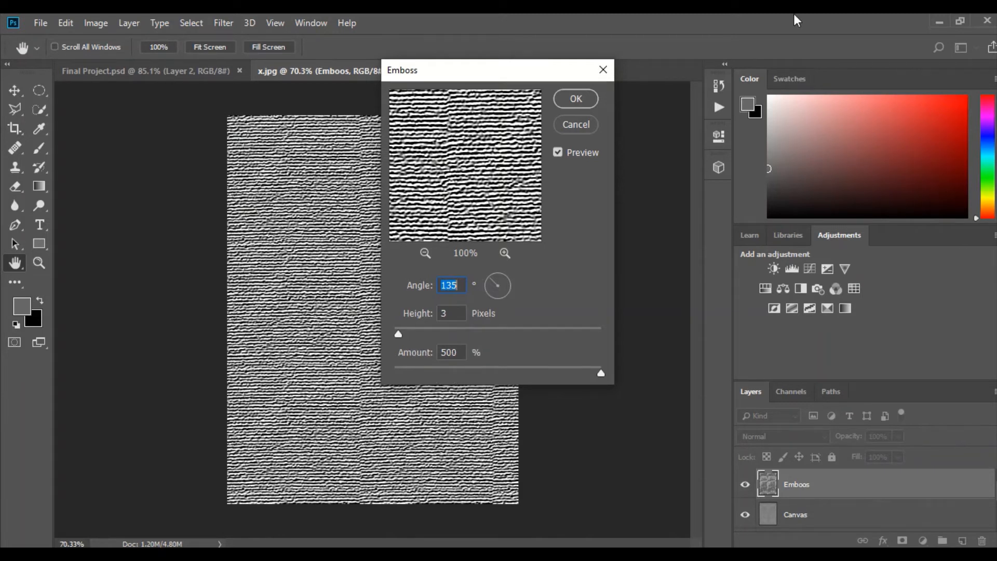
key("c")
left_click(572, 98)
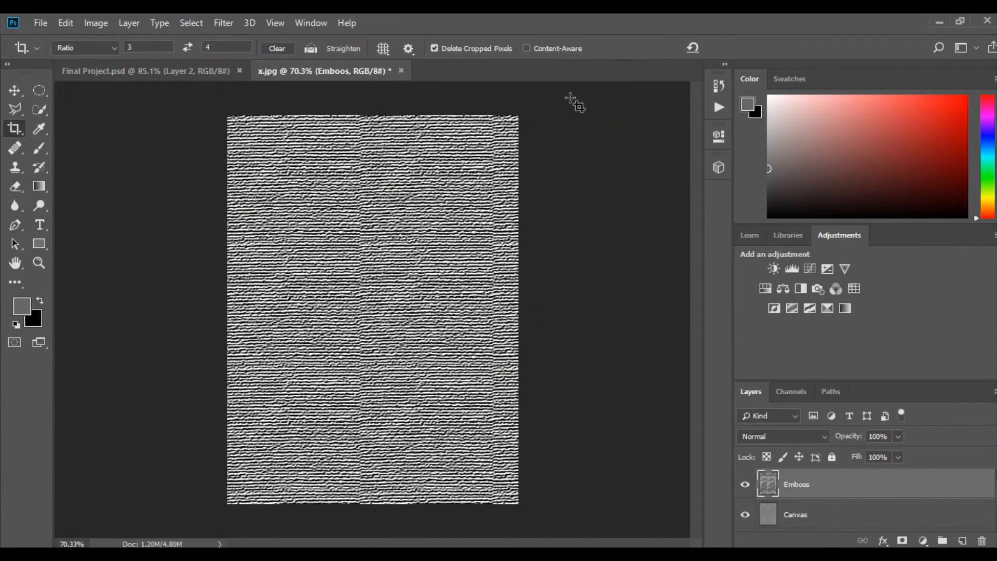
Set the Emboos layer to Soft Light at 30% opacity and show the Oil Paint layer again
mouse_move(408, 37)
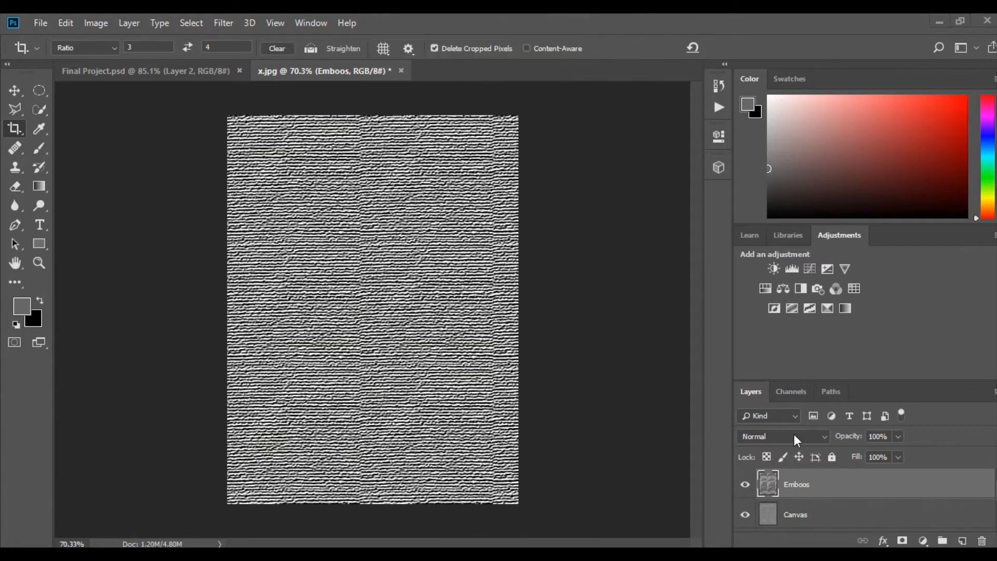
left_click(817, 437)
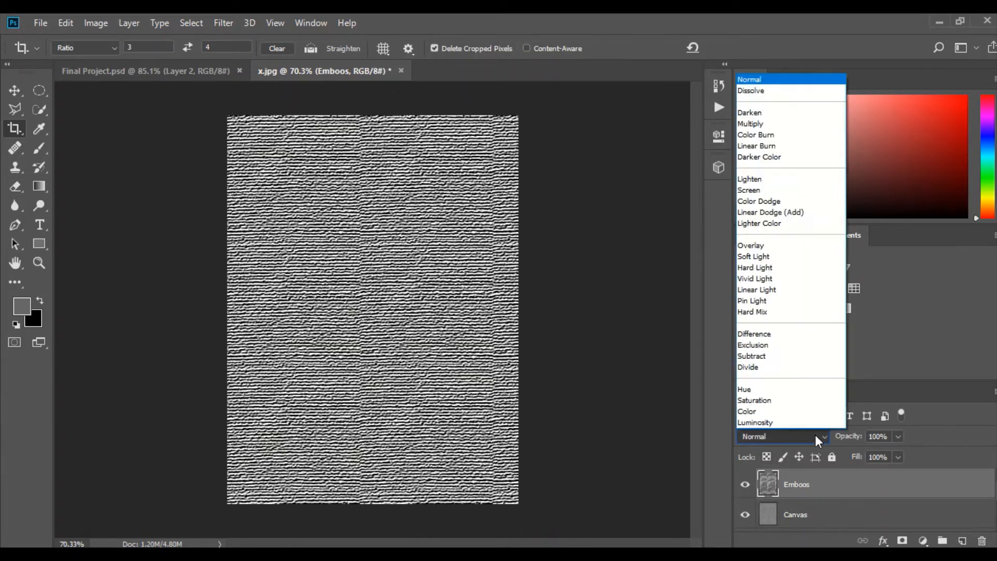
left_click(758, 257)
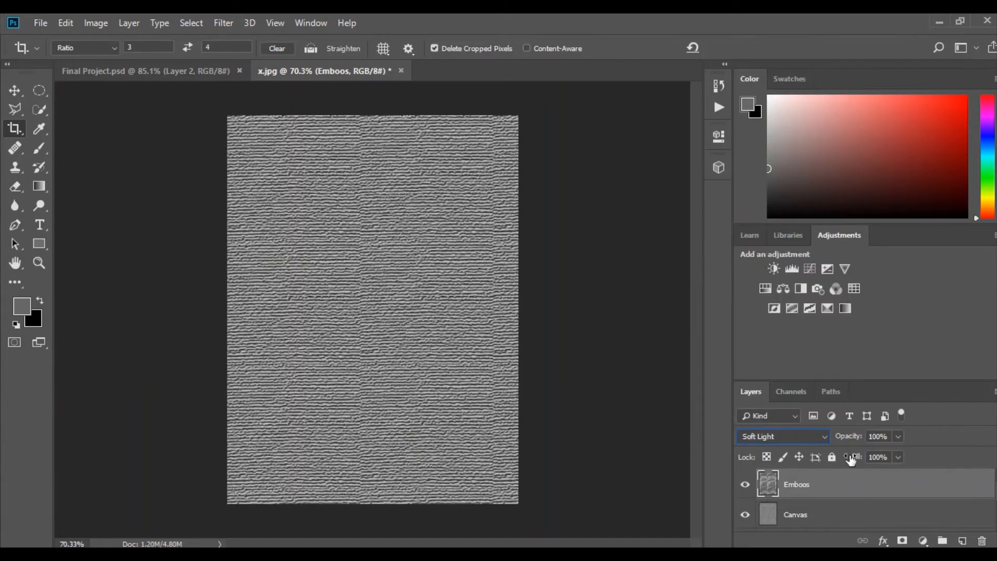
left_click(899, 437)
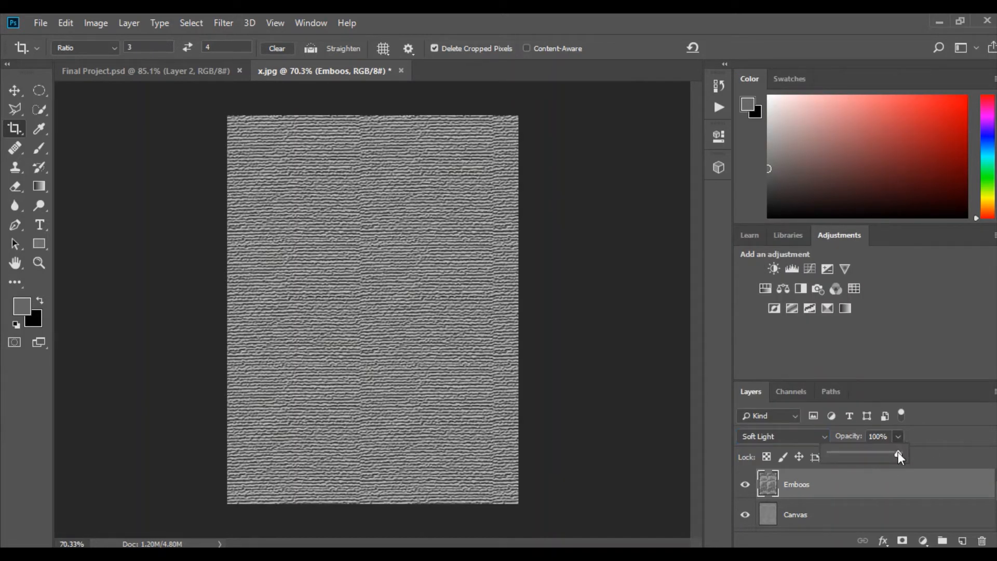
left_click_drag(896, 450, 852, 454)
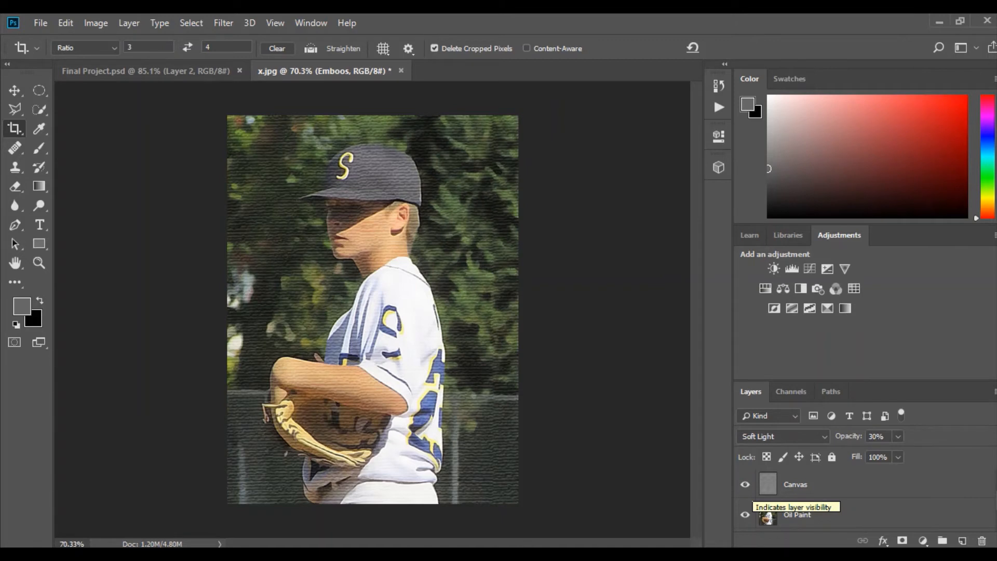
Add a Curves adjustment layer named "Overall Curves" above the Emboos layer, in Normal mode at 100% opacity
left_click(129, 24)
mouse_move(219, 215)
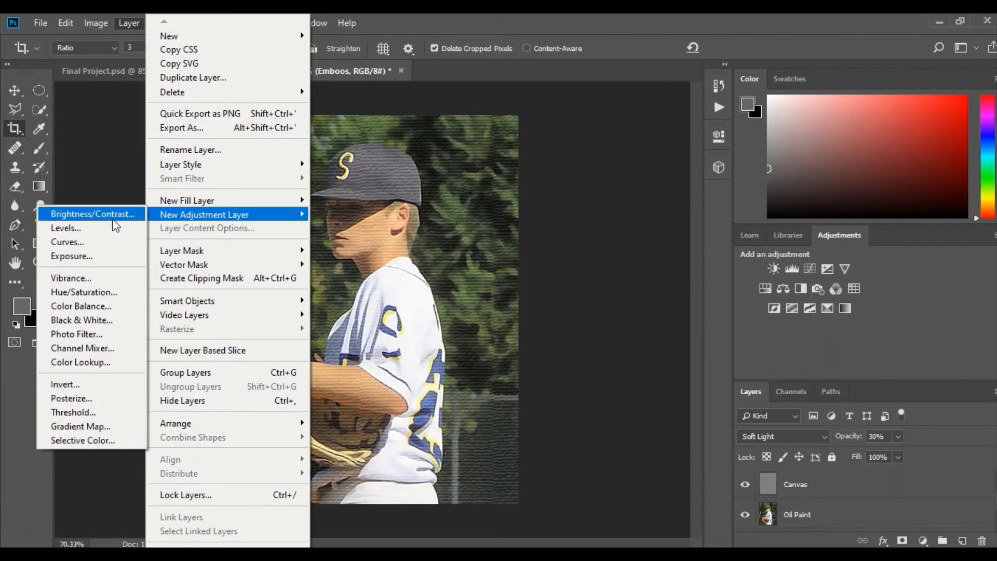
left_click(83, 244)
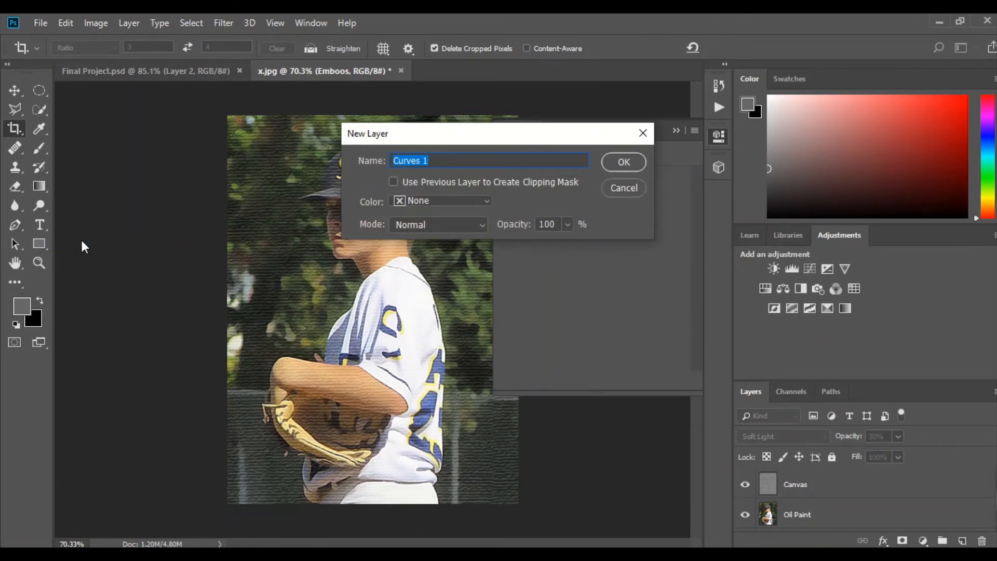
left_click(479, 160)
key("BackSpace")
key("Left")
key("Left")
key("Left")
key("Left")
key("Left")
type("Overall")
left_click(625, 162)
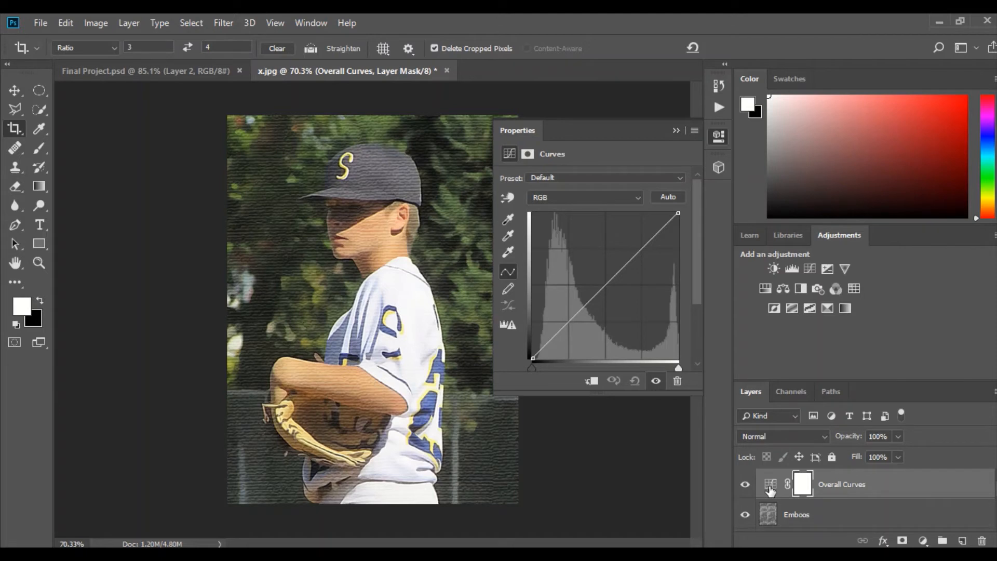
Pull the white point of the Overall Curves layer's red curve slightly inward to strengthen the reds
left_click(567, 196)
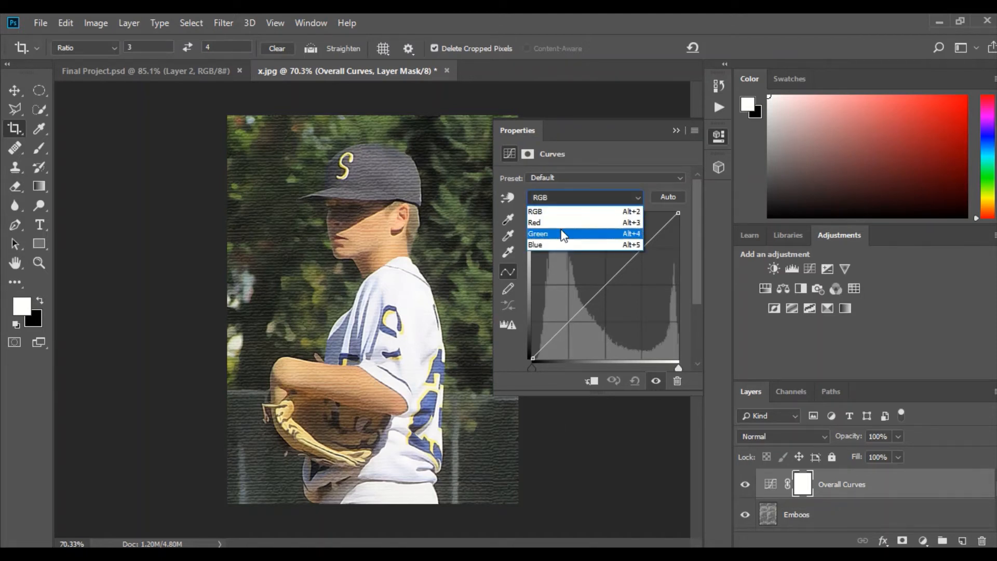
left_click(558, 214)
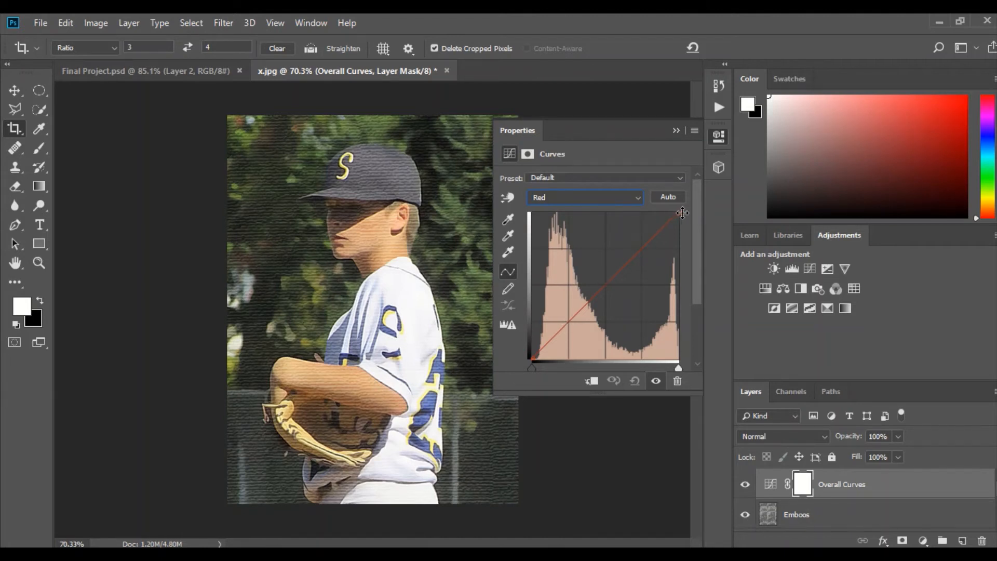
left_click_drag(678, 214, 670, 213)
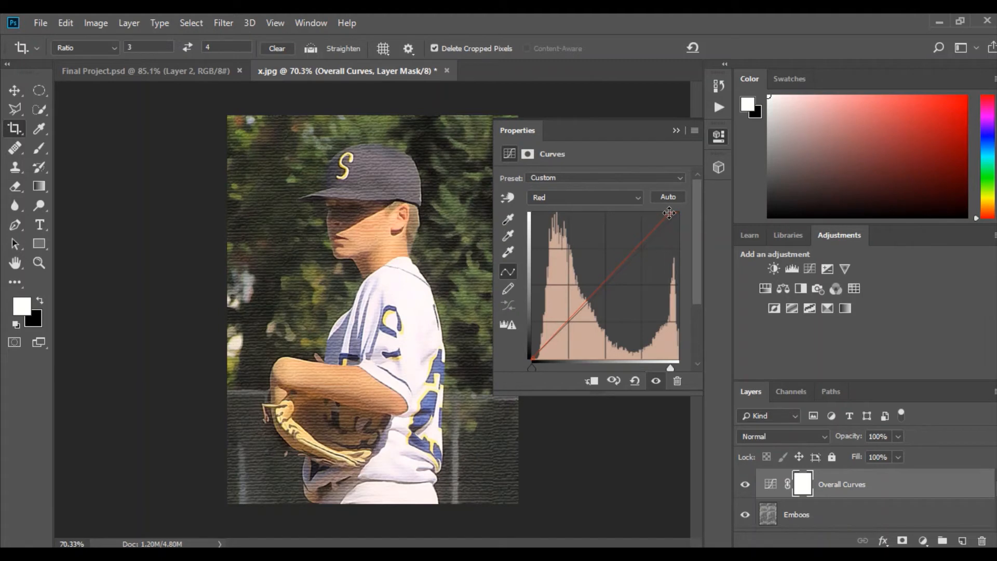
Leave the green curve as it is and raise the midpoint of the blue curve slightly in the Overall Curves layer
left_click(556, 196)
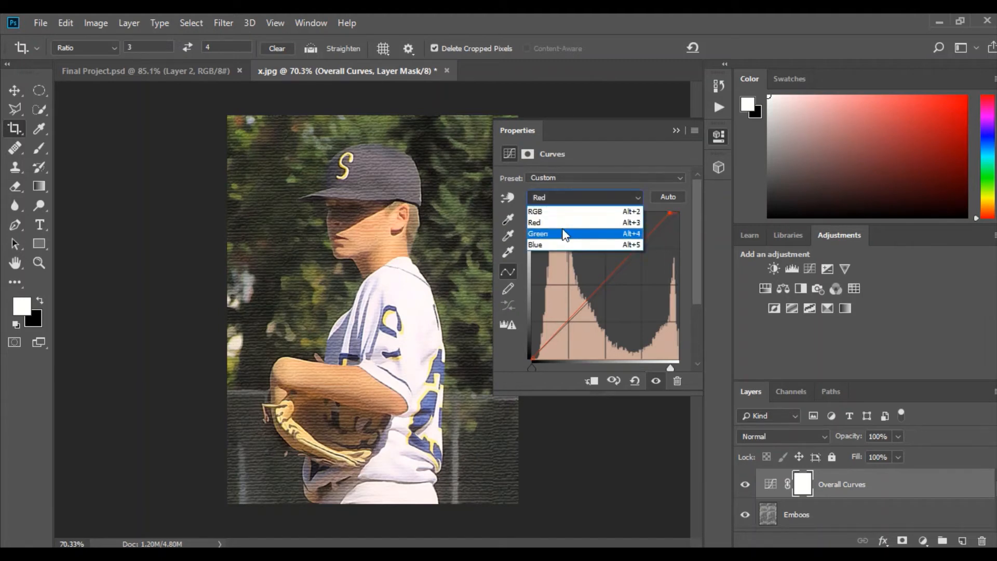
left_click(565, 236)
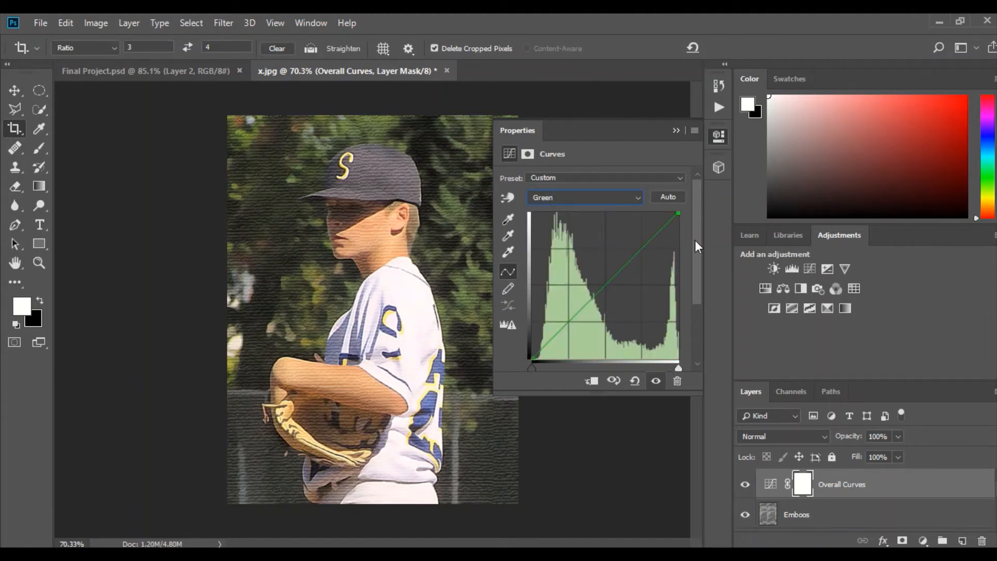
left_click(597, 197)
left_click(588, 248)
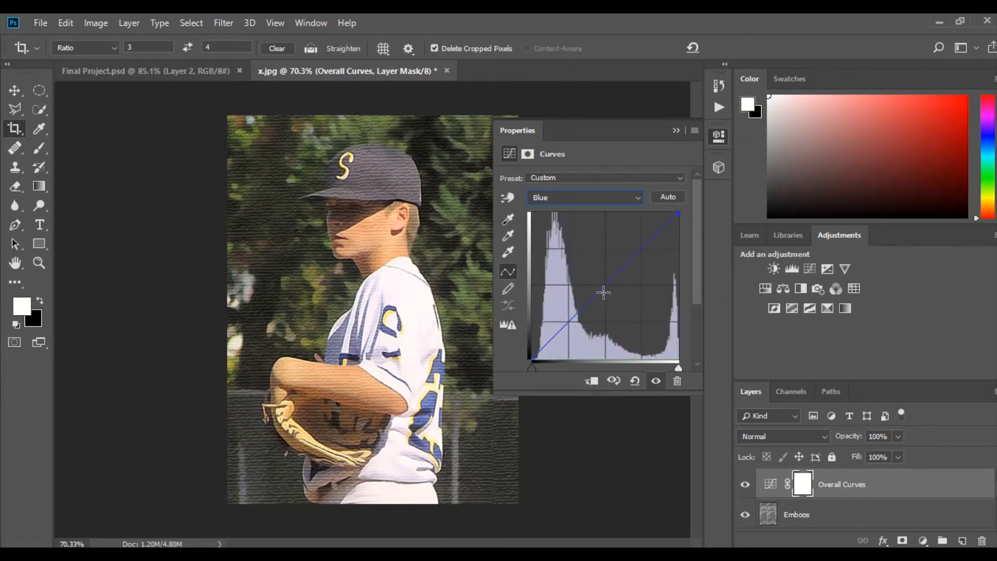
left_click_drag(606, 284, 599, 279)
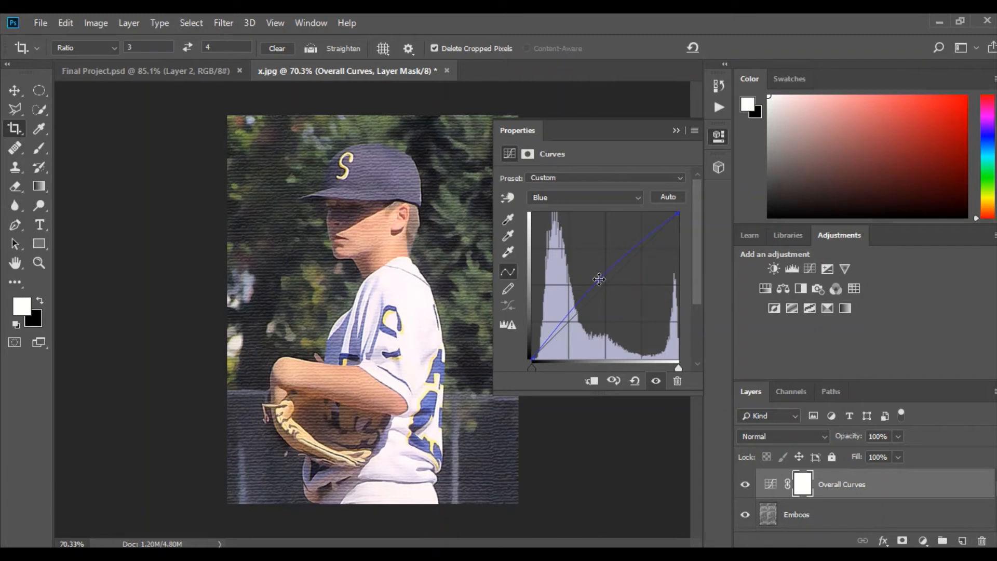
left_click(675, 131)
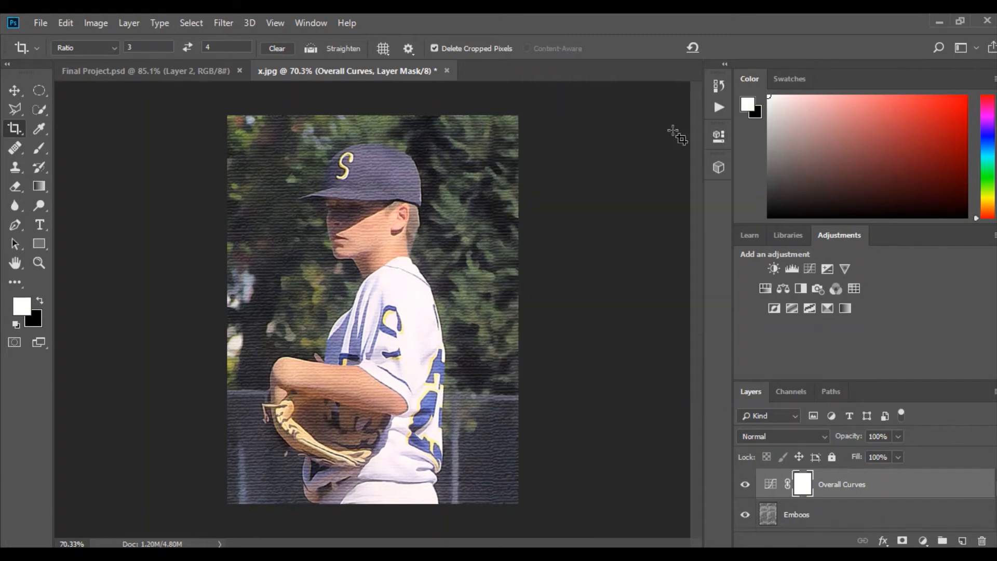
Add a Gradient Map adjustment layer named "Overall Contrast" above Overall Curves, in Normal mode
left_click(127, 21)
mouse_move(216, 221)
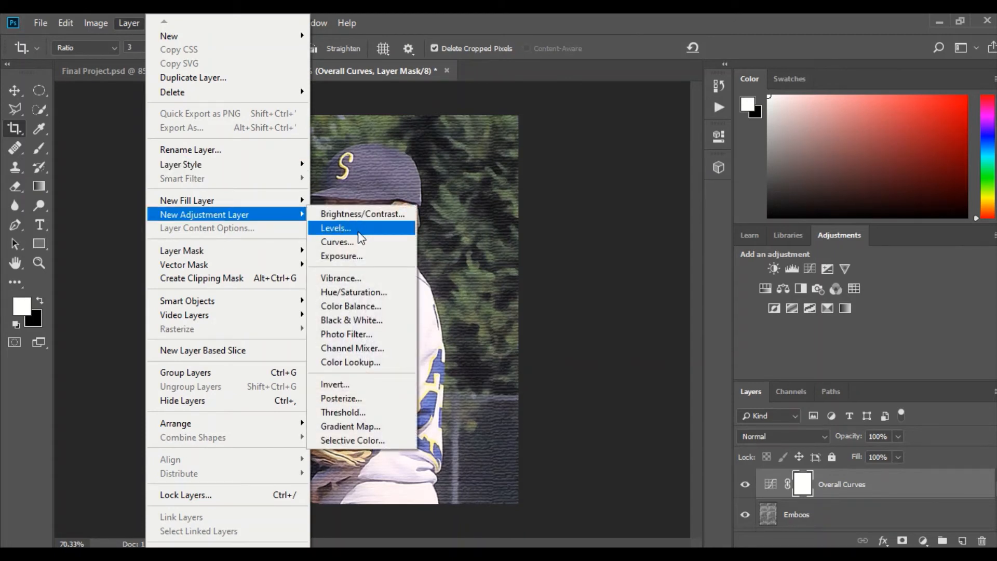
left_click(369, 422)
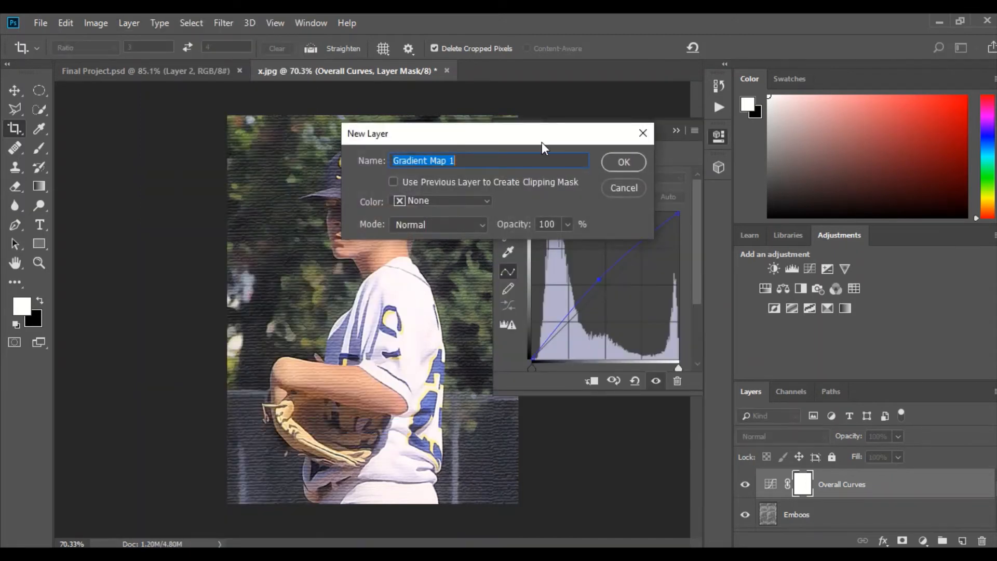
left_click(517, 156)
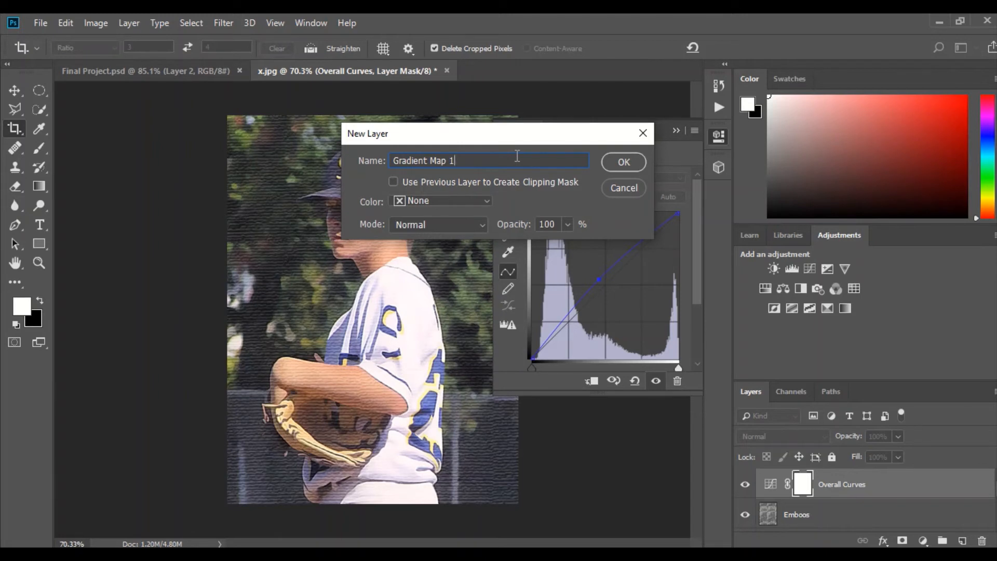
key("BackSpace")
key("BackSpace")
key("BackSpace")
key("BackSpace")
key("BackSpace")
key("BackSpace")
key("BackSpace")
key("BackSpace")
key("BackSpace")
key("BackSpace")
key("BackSpace")
key("BackSpace")
key("BackSpace")
key("BackSpace")
type("Overall Contrast")
left_click(609, 166)
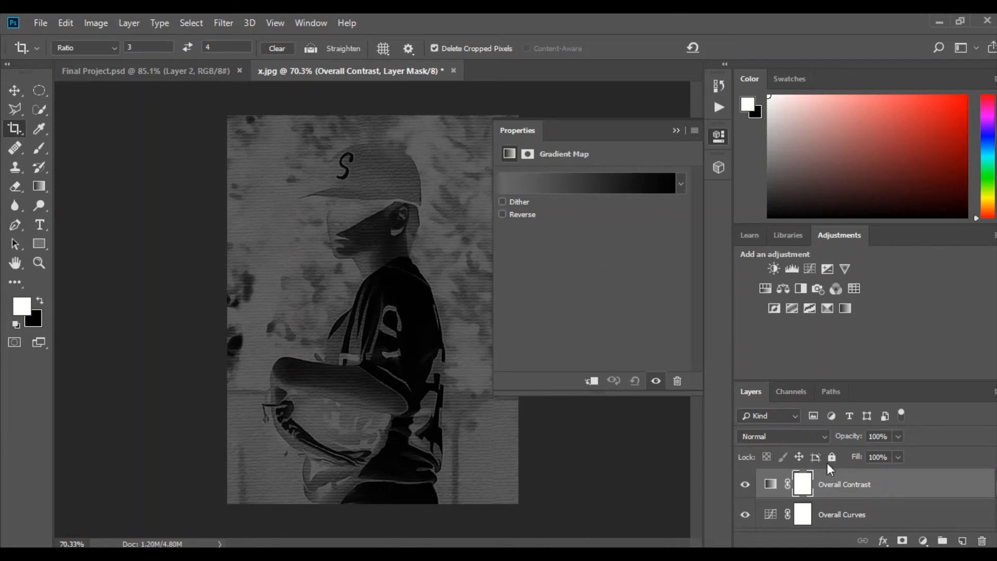
Reduce the opacity of the Overall Contrast gradient map layer to 30%
left_click(896, 439)
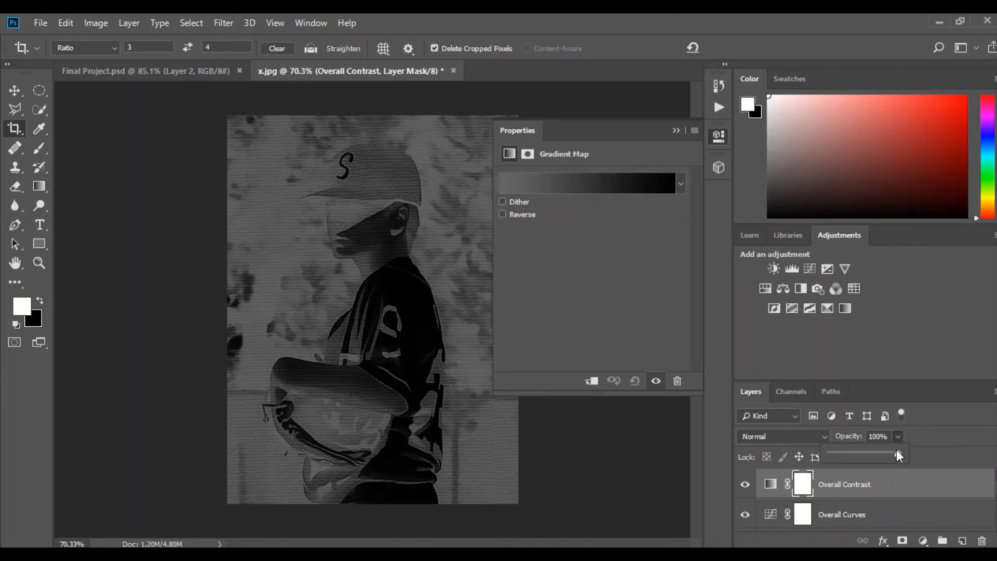
left_click_drag(899, 455, 855, 451)
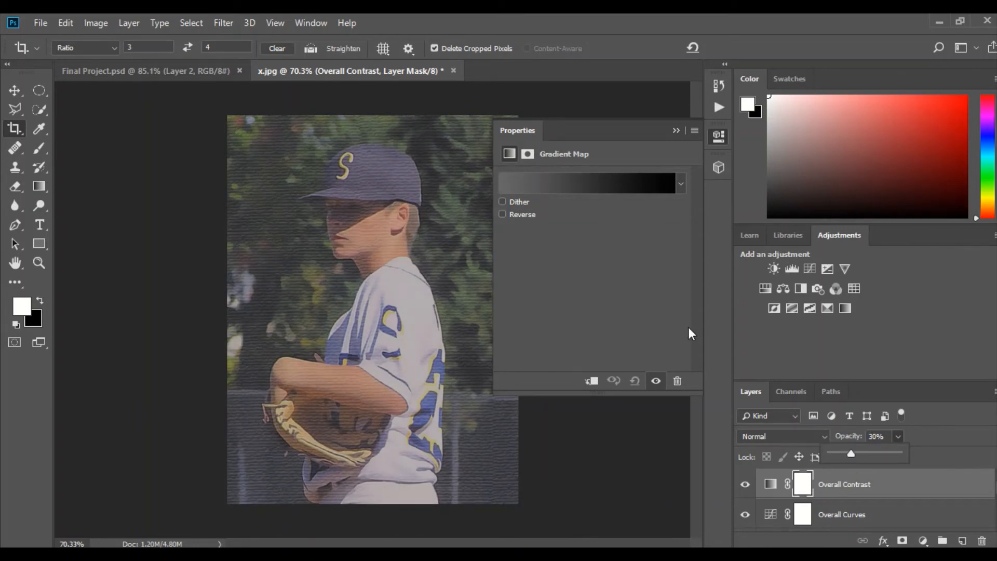
left_click(675, 132)
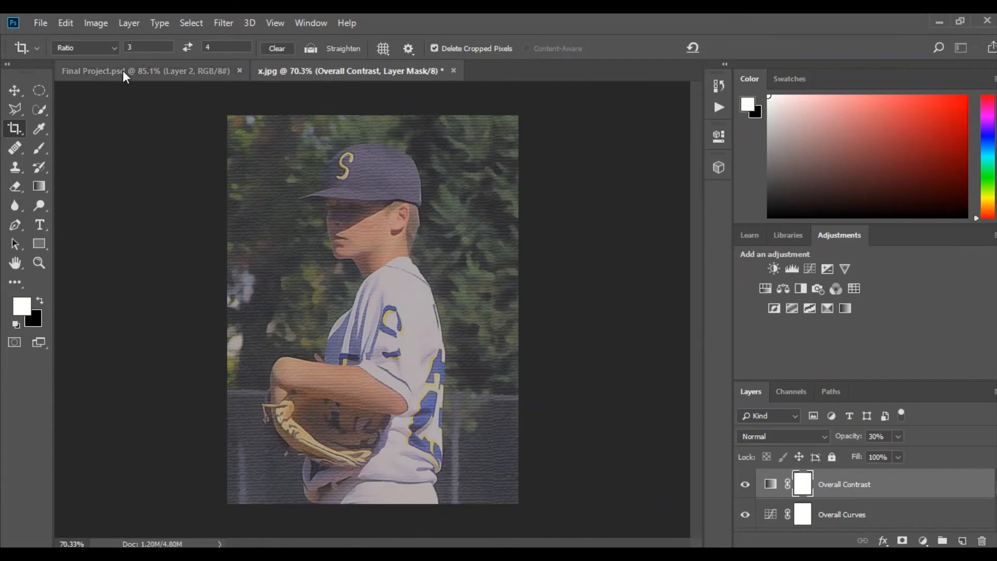
Add a Levels adjustment layer named "Overall Brightness" above Overall Contrast, in Normal mode at 100% opacity
left_click(121, 23)
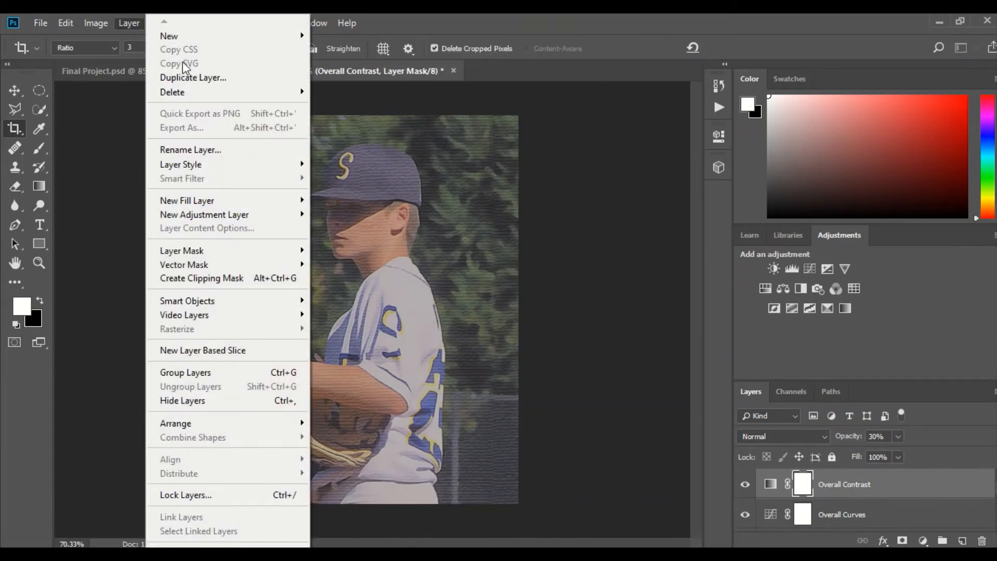
mouse_move(218, 215)
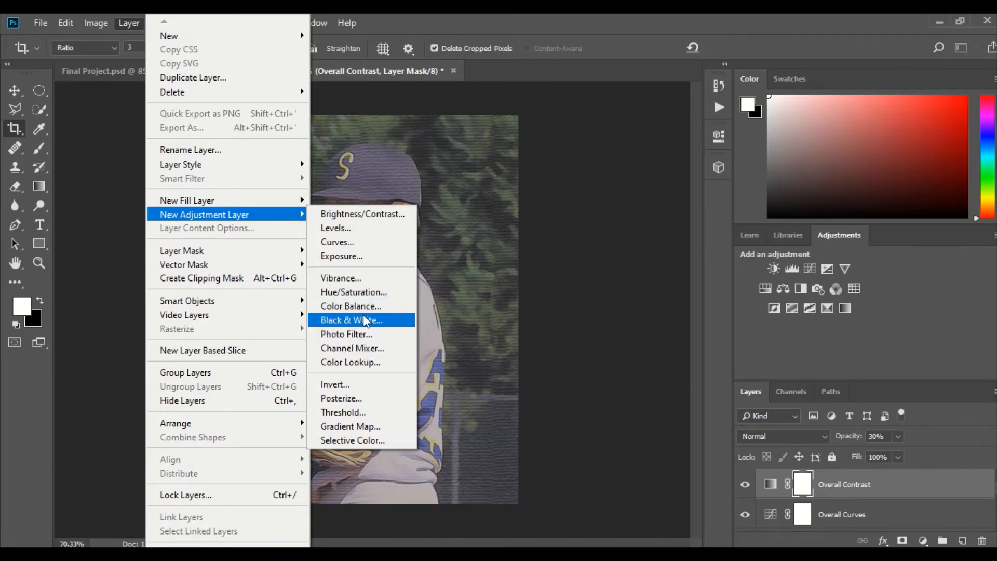
left_click(355, 228)
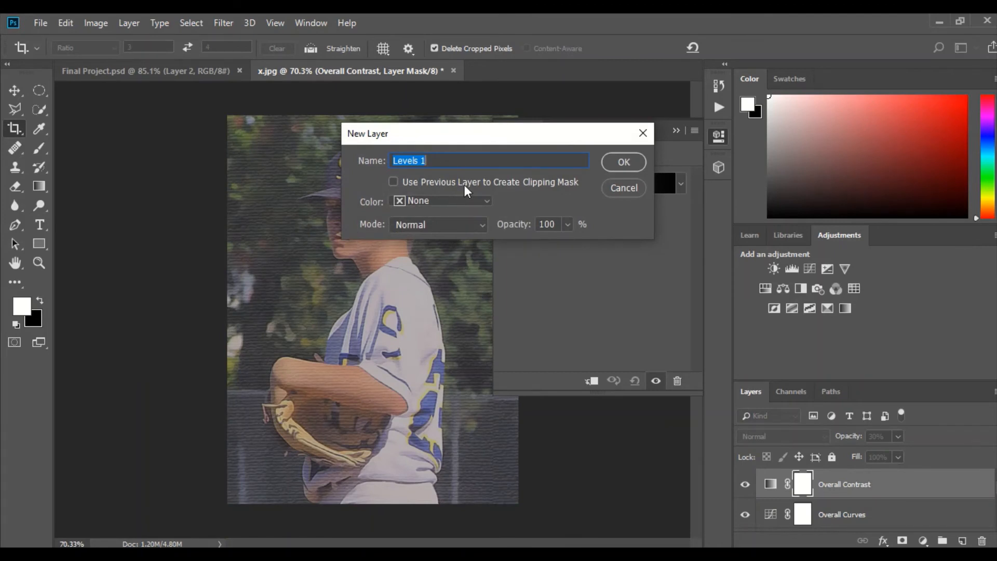
type("Overall Brightness")
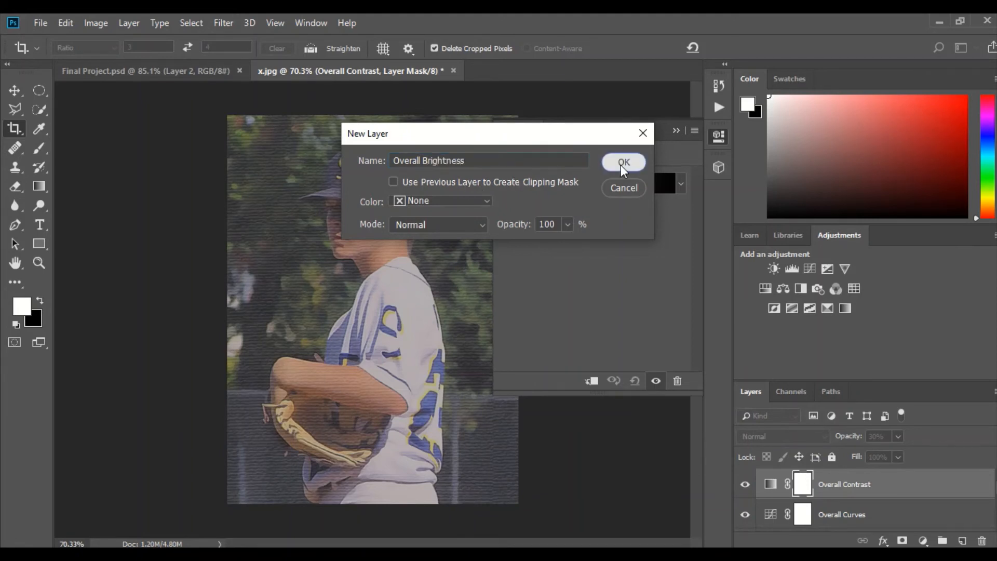
left_click(622, 162)
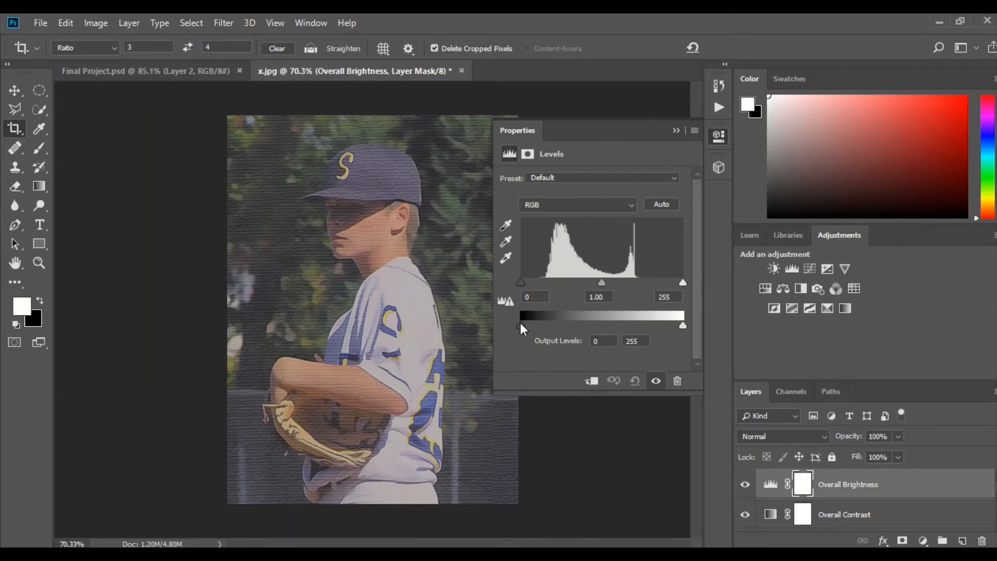
Raise the black output level of the Overall Brightness layer to 20
left_click_drag(521, 324, 527, 325)
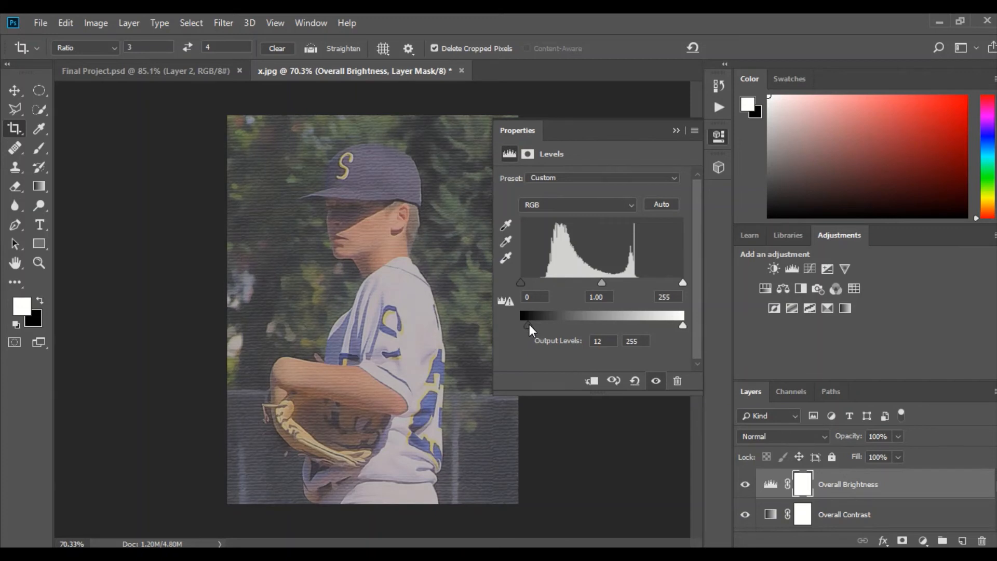
left_click_drag(532, 325, 535, 325)
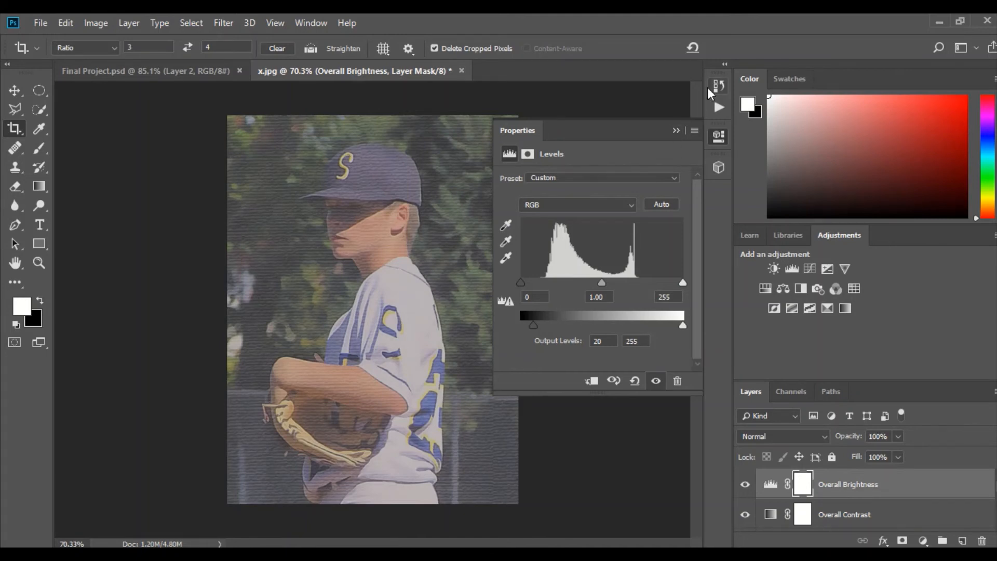
left_click(676, 130)
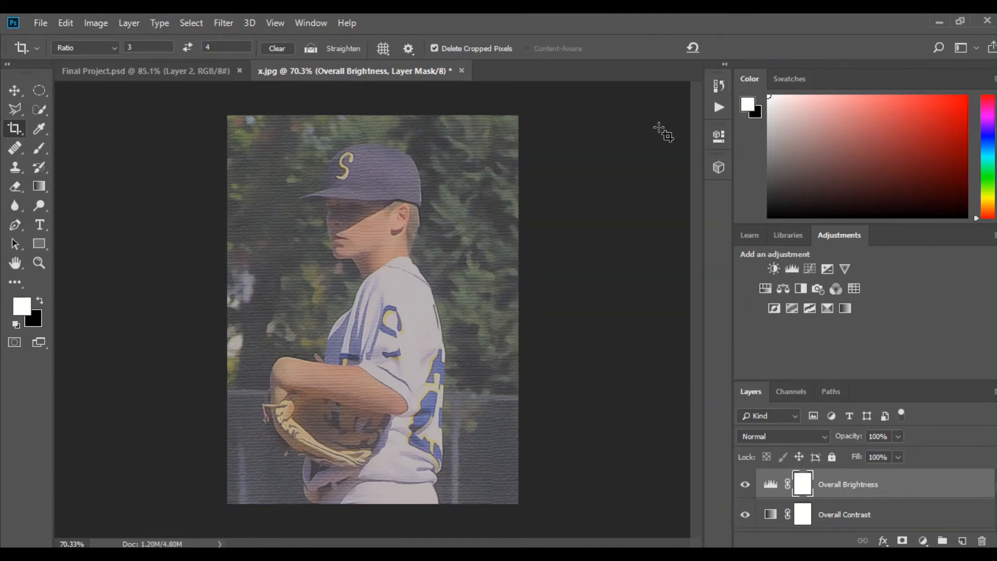
Add a Vibrance adjustment layer named "Overall Vibrance and saturation" above Overall Brightness, in Normal mode at 100% opacity
left_click(122, 25)
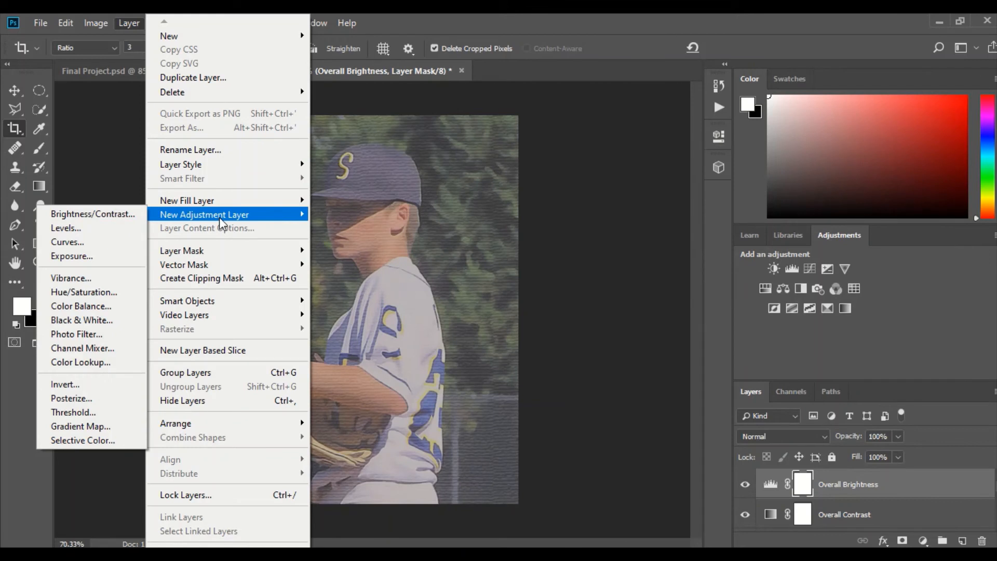
left_click(58, 279)
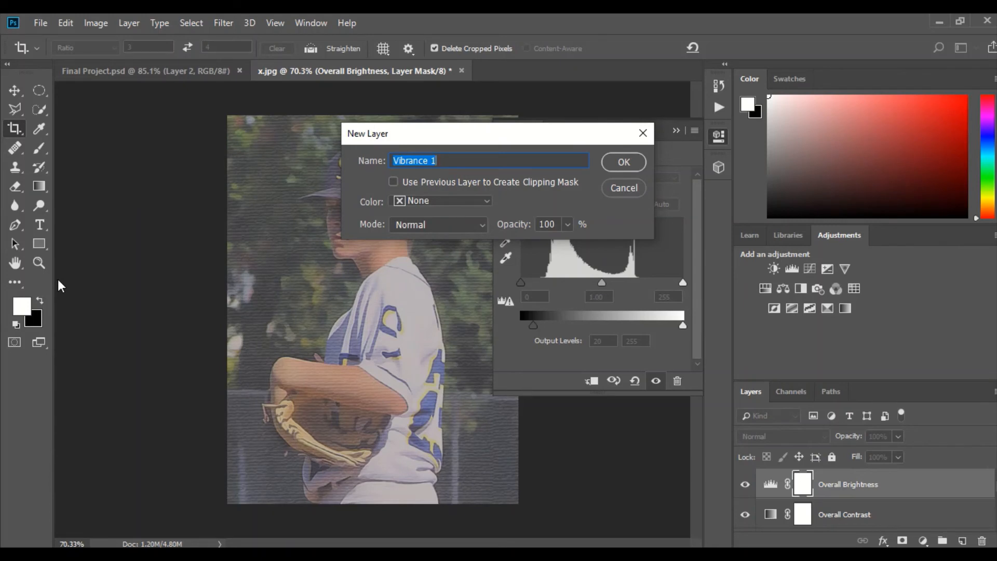
type("Overall Vibrance and")
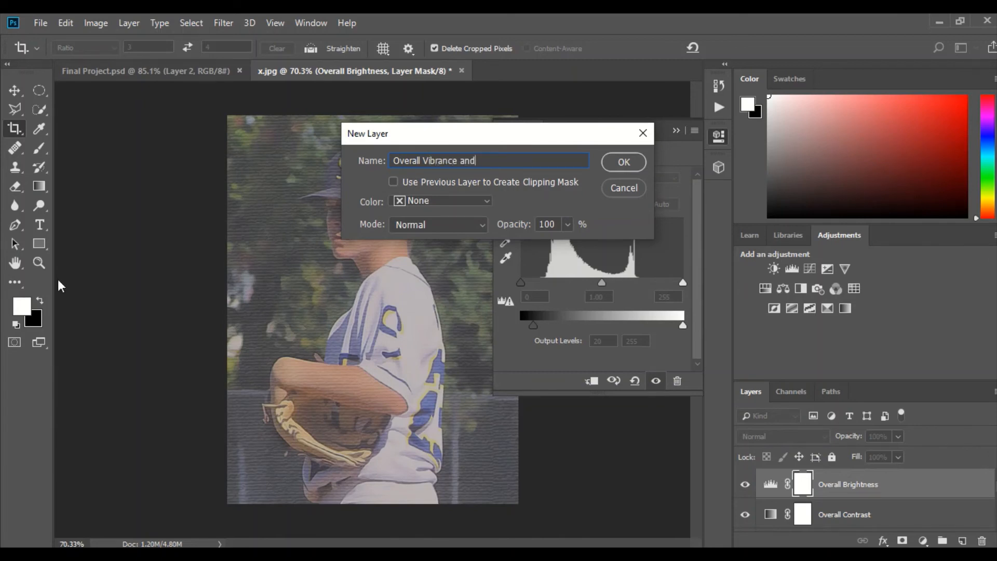
type(" saturation")
left_click(623, 162)
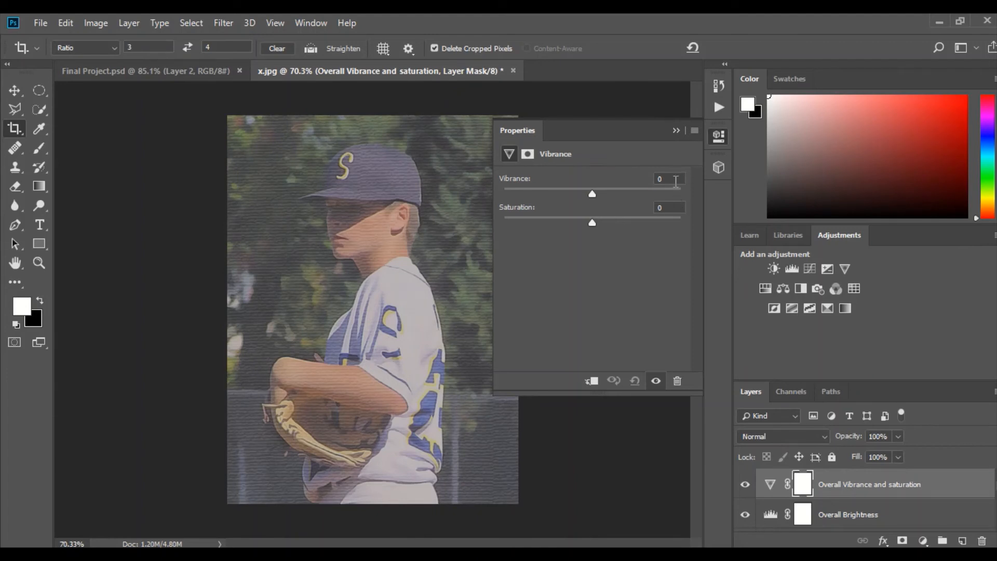
Set the Vibrance adjustment layer's vibrance to +22 and its saturation to +10
key("BackSpace")
type("+22")
left_click(668, 207)
key("BackSpace")
type("+10")
left_click(676, 130)
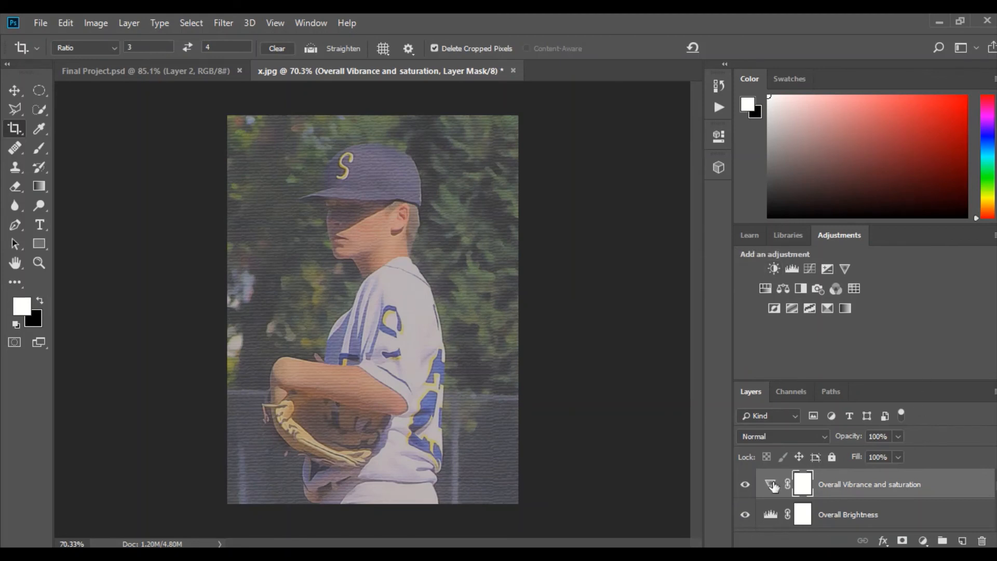
Hide the Oil Paint and Background layers and stamp the remaining visible canvas texture onto a new layer
scroll(773, 486, "down", 5)
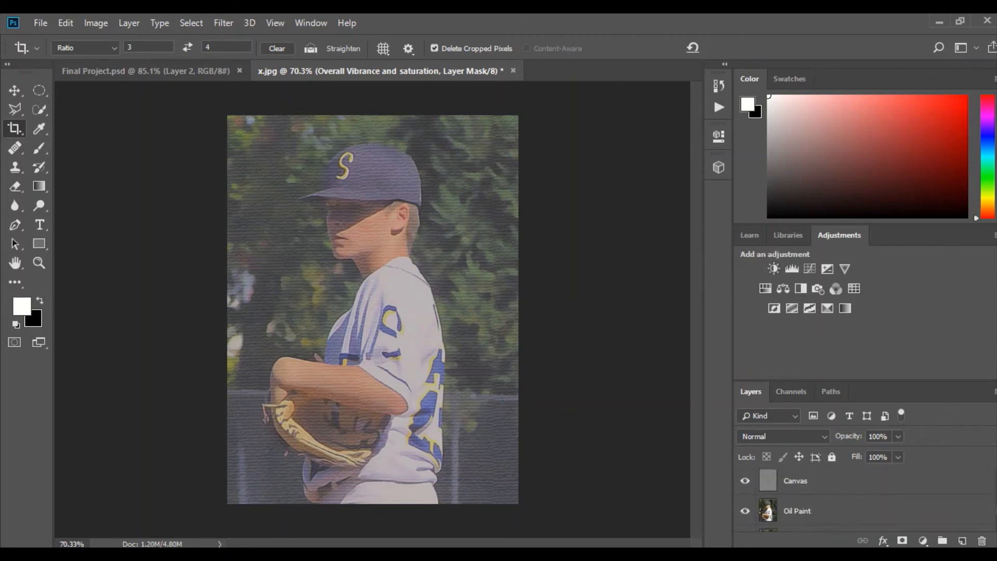
scroll(773, 486, "down", 1)
left_click(796, 487)
left_click(745, 487)
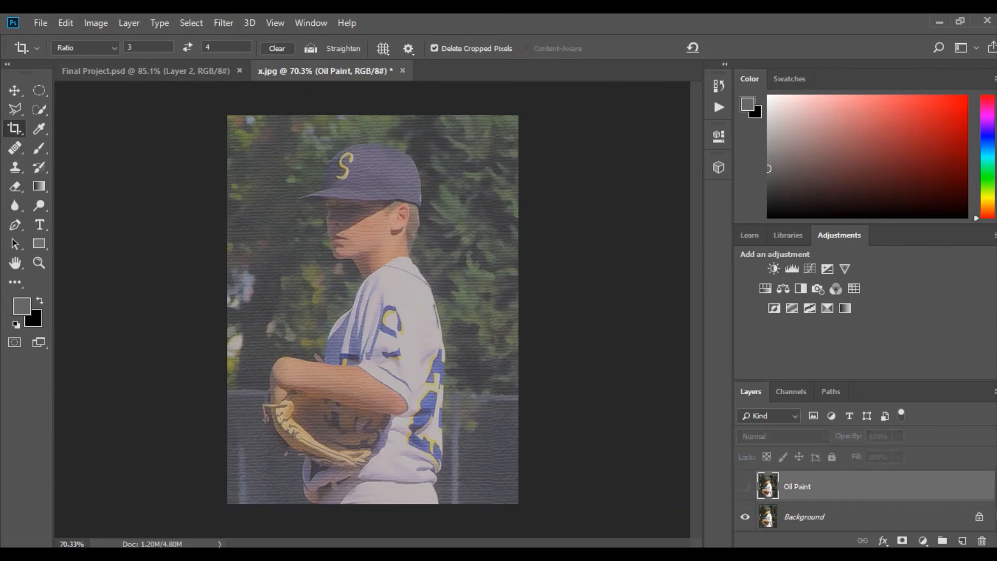
left_click(746, 517)
scroll(906, 514, "up", 4)
scroll(905, 514, "up", 2)
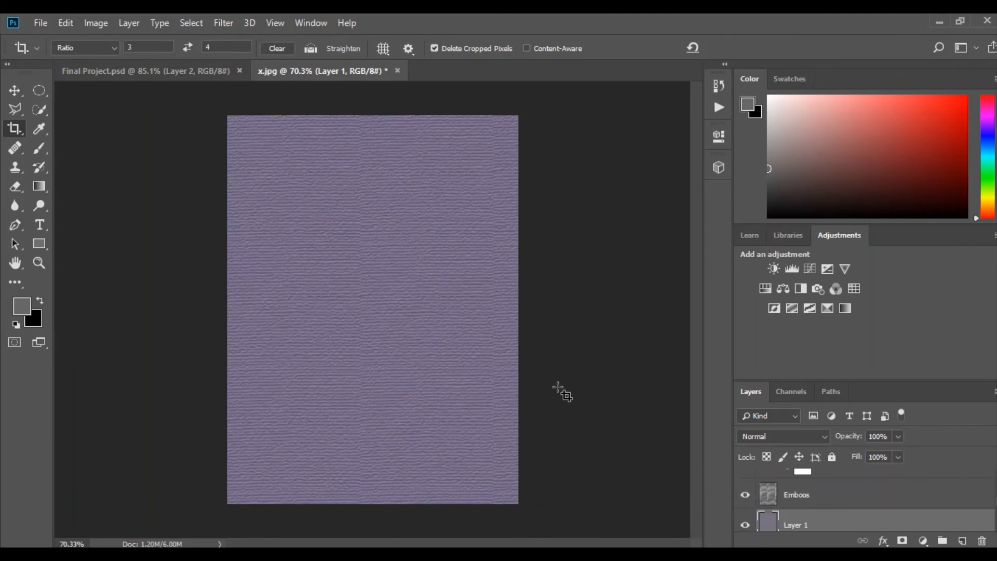
Move the stamped texture layer to the top of the layer stack, above Overall Vibrance and saturation
mouse_move(275, 17)
left_click_drag(815, 519, 830, 488)
scroll(863, 501, "up", 1)
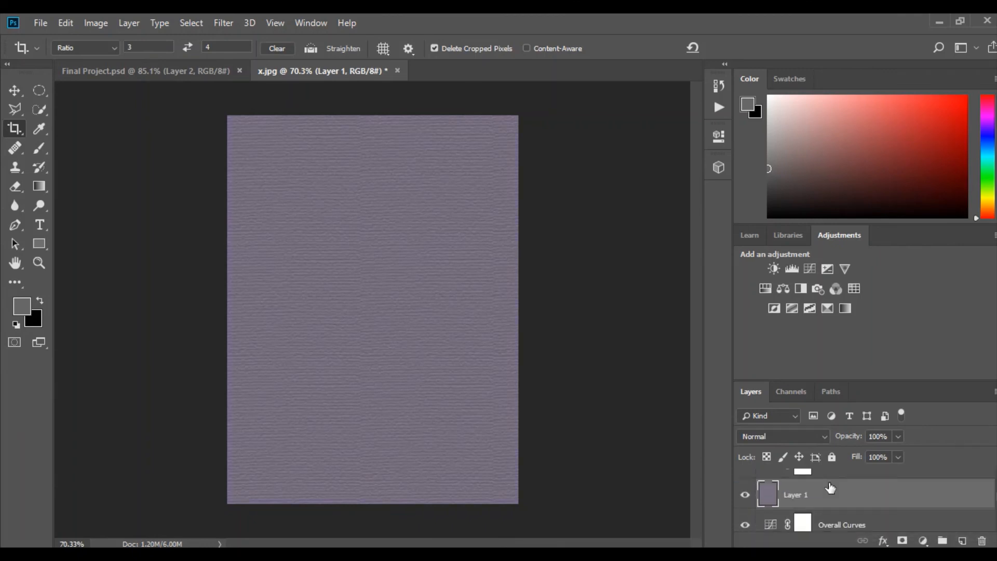
scroll(830, 488, "up", 3)
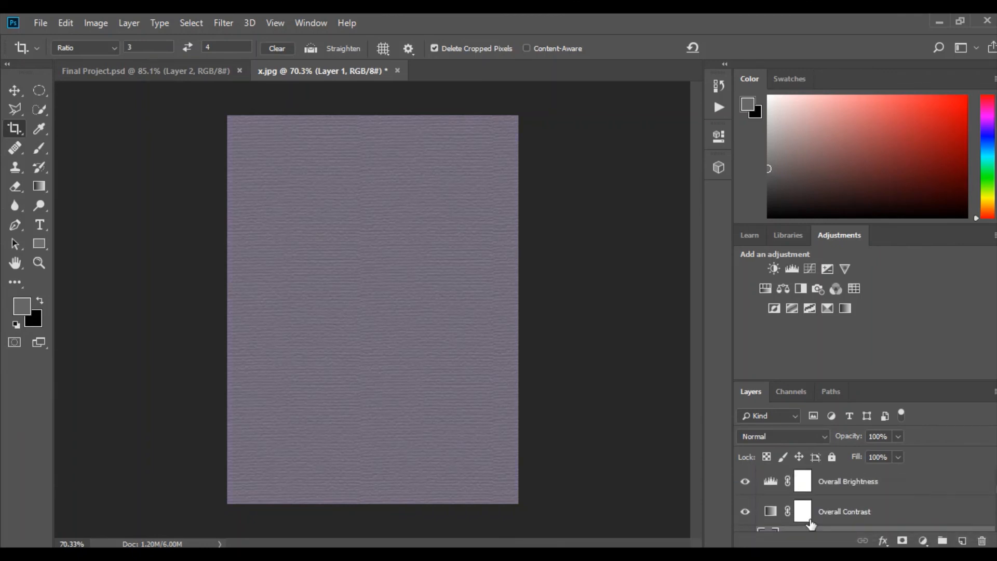
left_click_drag(808, 530, 805, 492)
scroll(806, 494, "up", 2)
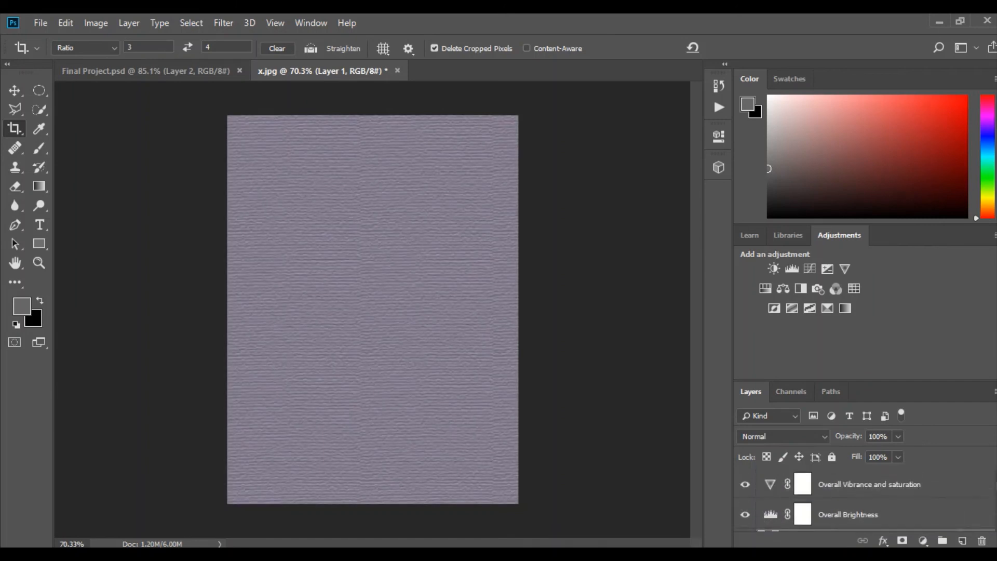
left_click_drag(789, 531, 794, 480)
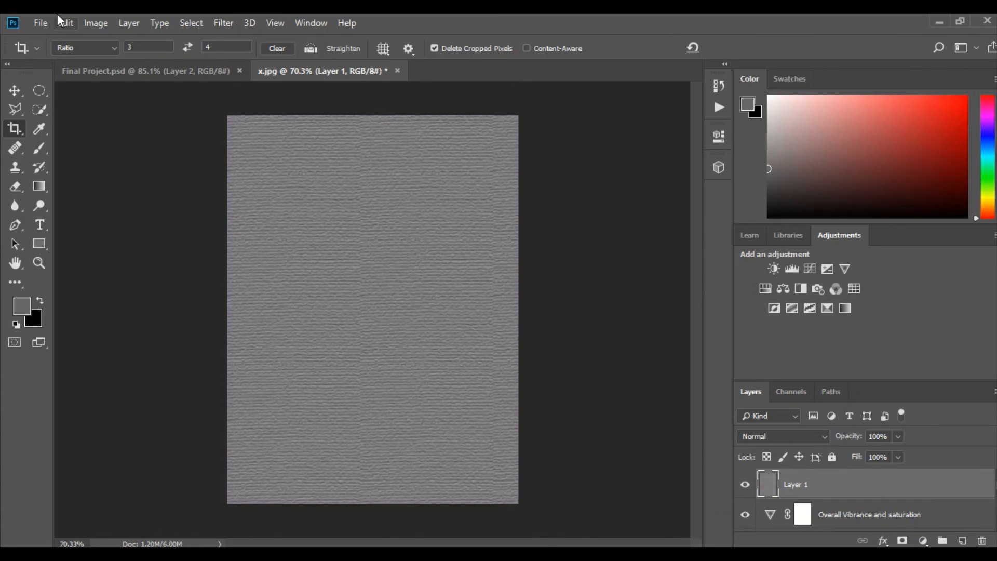
Apply a High Pass filter with a 2.0 pixel radius to the stamped texture layer and set its blend mode to Vivid Light
left_click(223, 23)
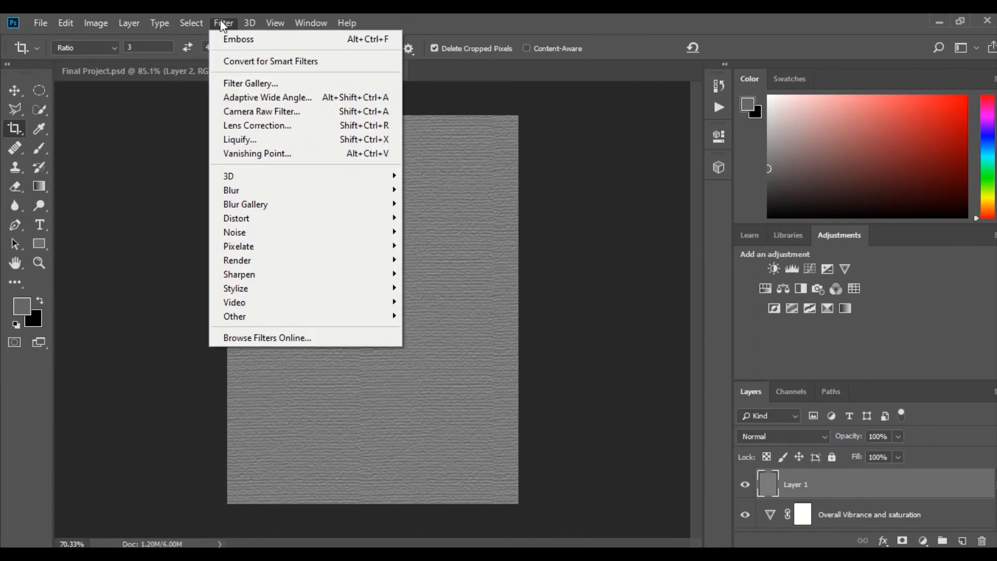
mouse_move(301, 318)
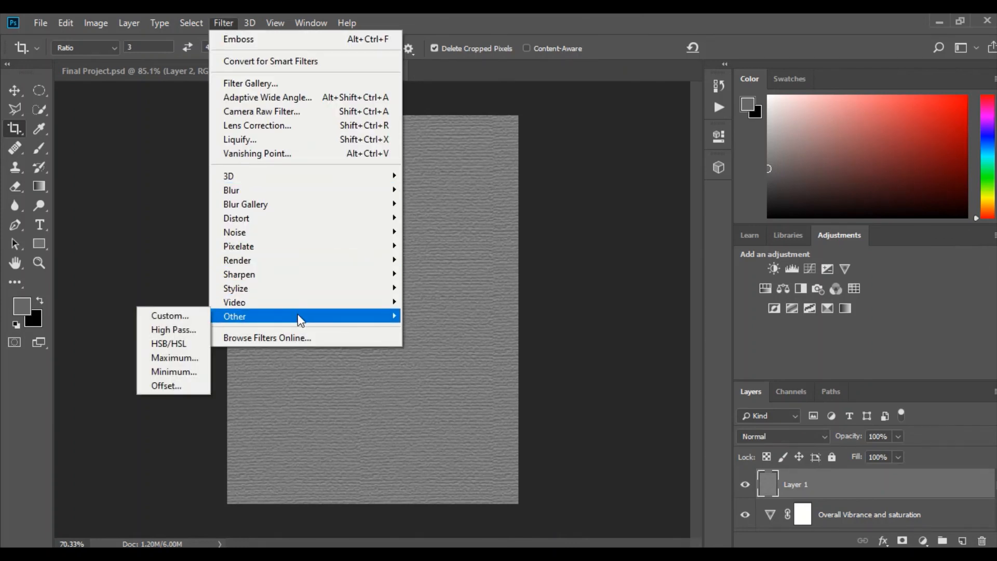
left_click(176, 329)
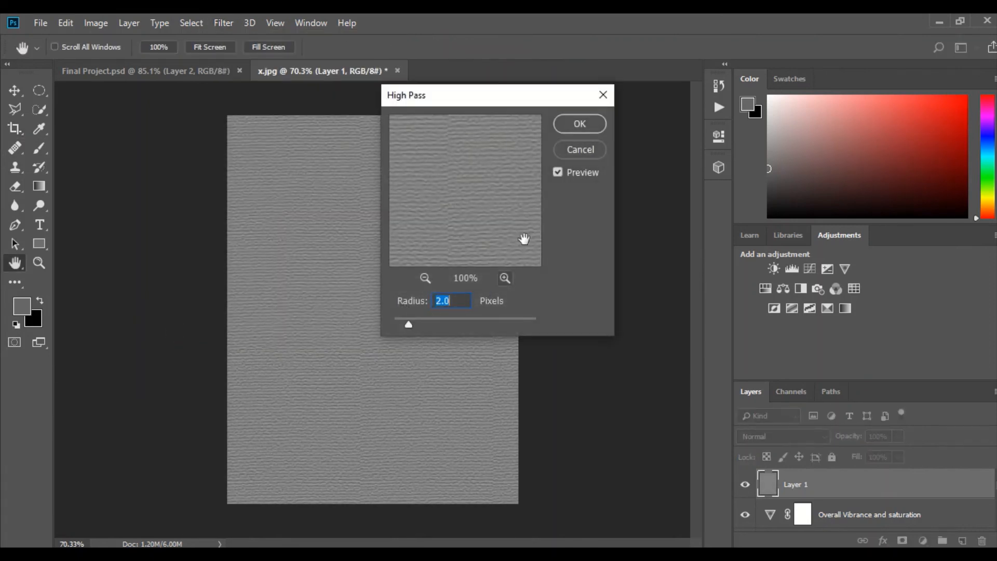
left_click(580, 125)
key("c")
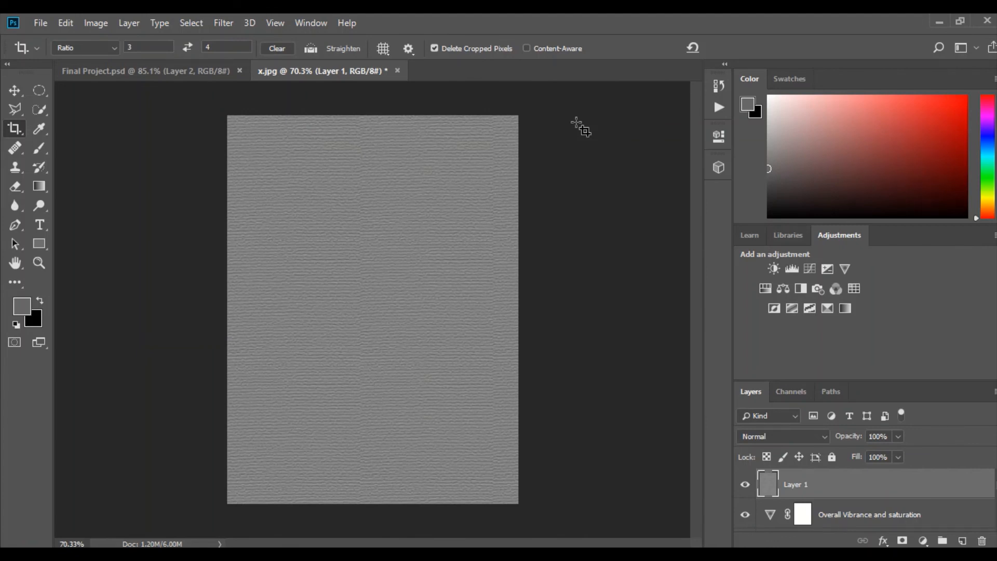
left_click(805, 440)
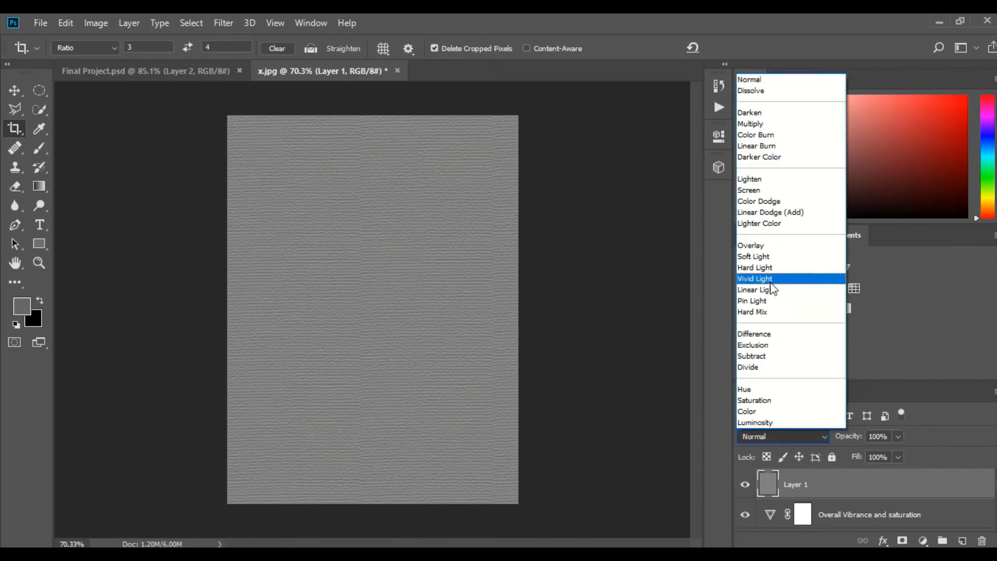
left_click(771, 282)
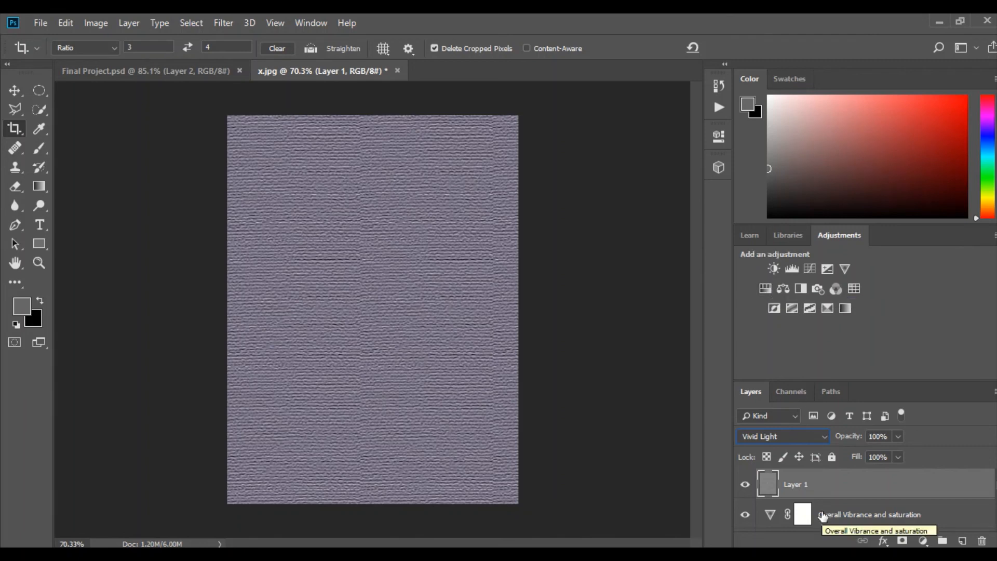
Make the hidden Background and Oil Paint layers visible again beneath the texture layers
scroll(822, 514, "down", 5)
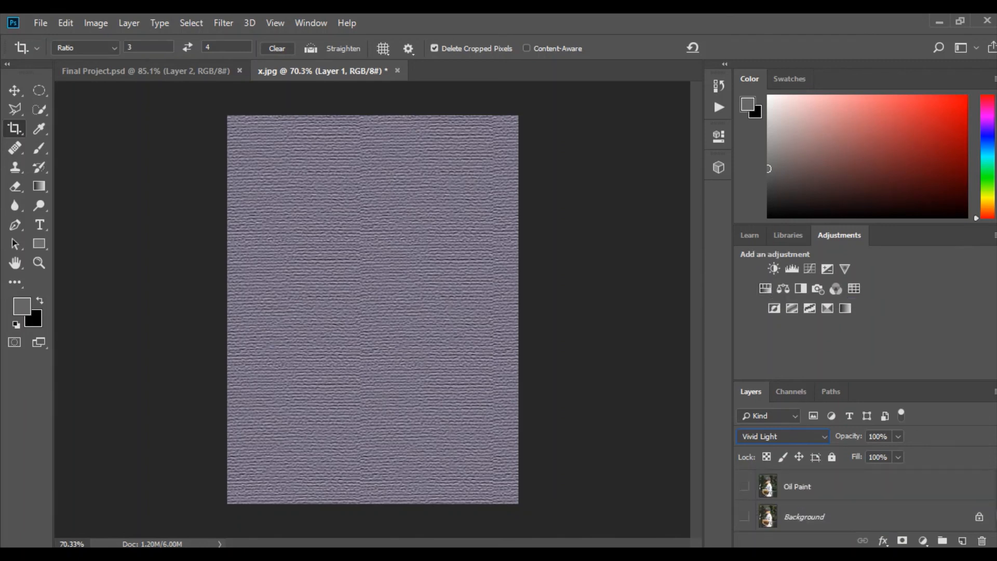
left_click(745, 517)
left_click(745, 486)
scroll(780, 496, "up", 2)
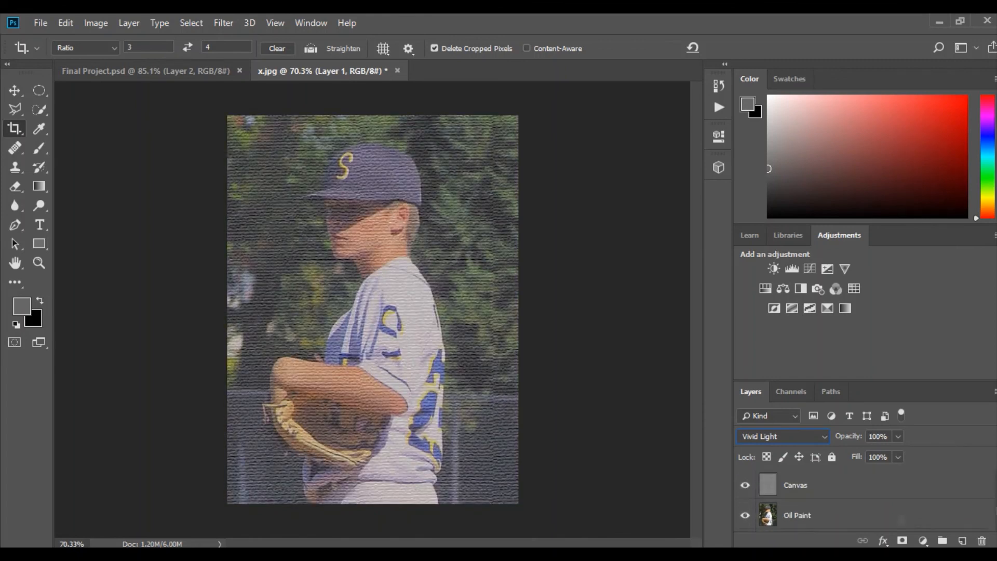
scroll(831, 496, "up", 3)
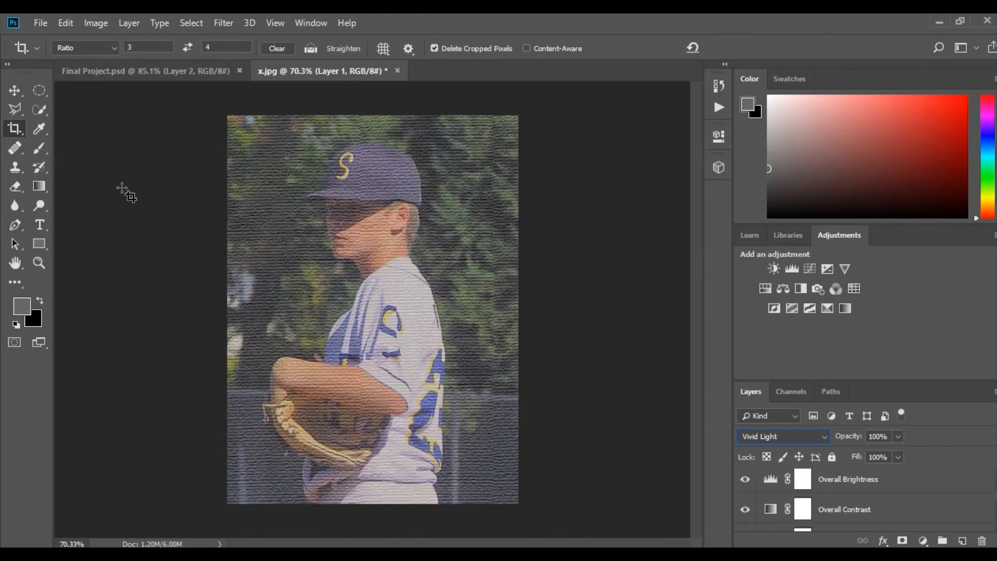
Crop the image at a 3:4 ratio, trimming the outer edges to frame the player more tightly from cap to waist
left_click(13, 130)
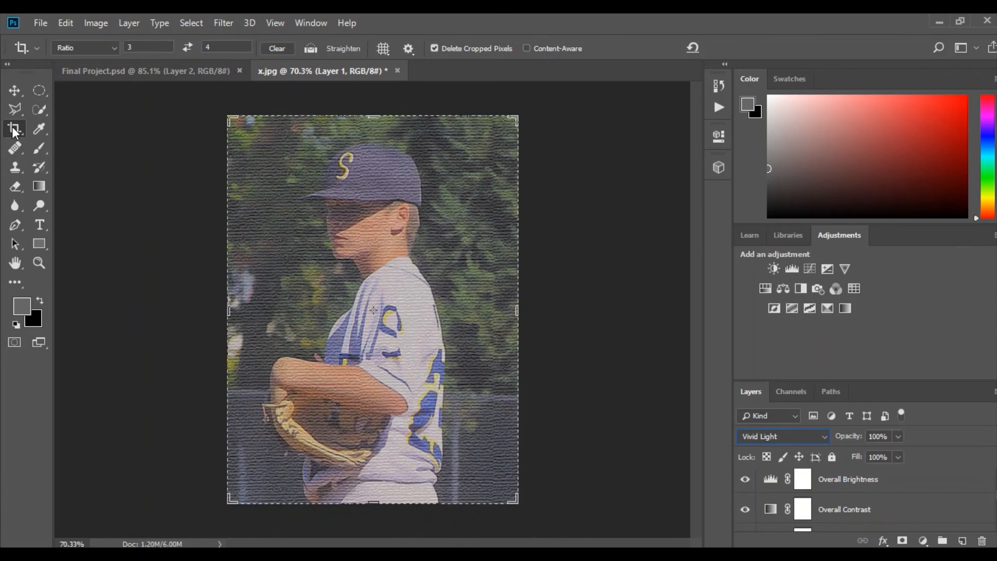
left_click_drag(231, 118, 246, 139)
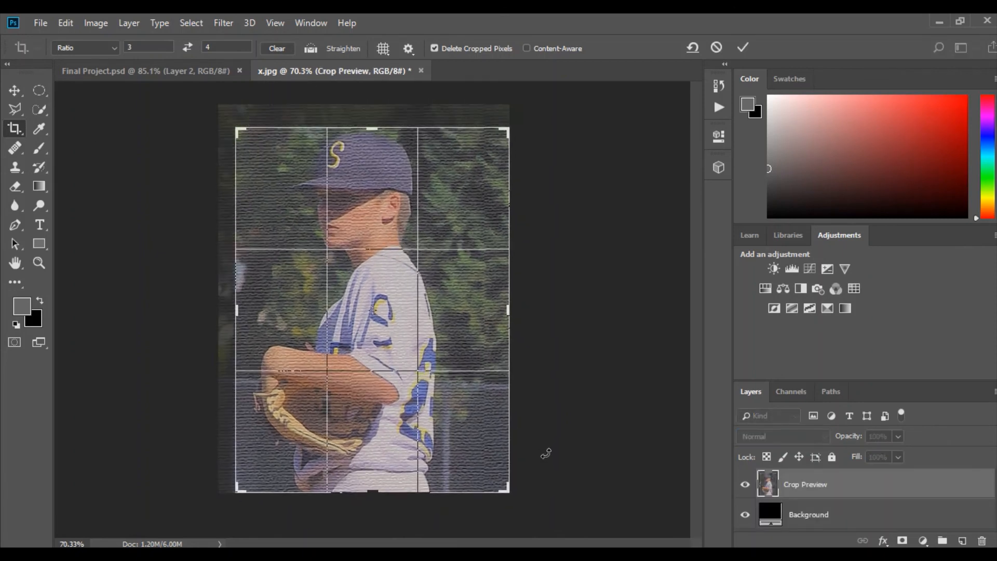
mouse_move(509, 490)
left_mouse_down()
mouse_move(512, 439)
mouse_move(525, 437)
mouse_move(498, 478)
left_mouse_up()
mouse_move(364, 419)
left_mouse_down()
mouse_move(360, 397)
mouse_move(364, 426)
left_mouse_up()
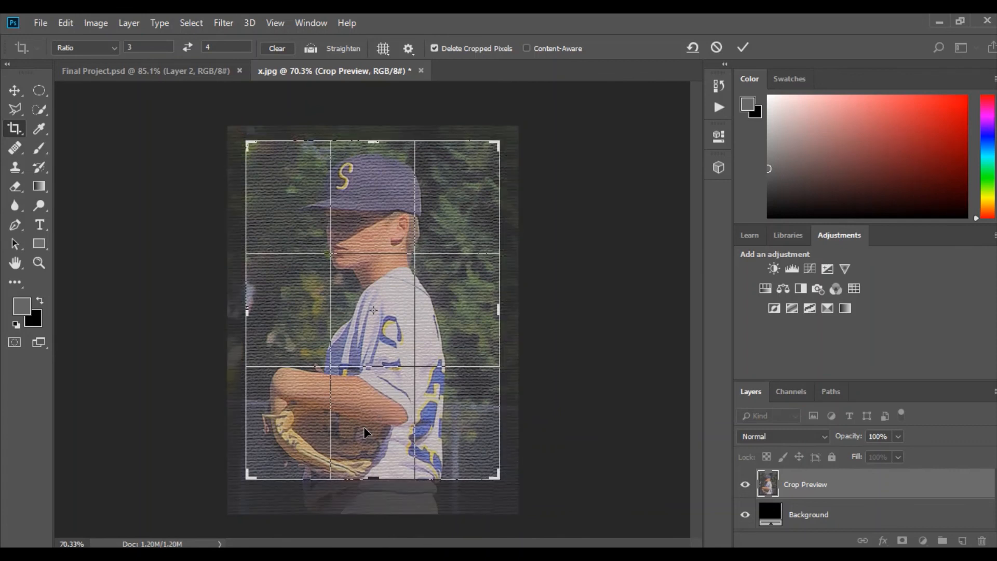
key("Return")
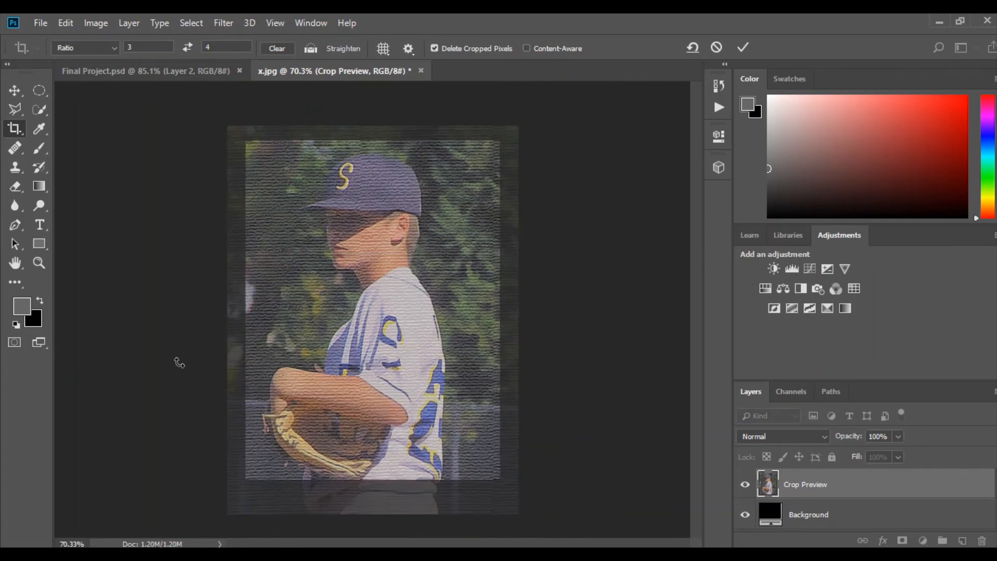